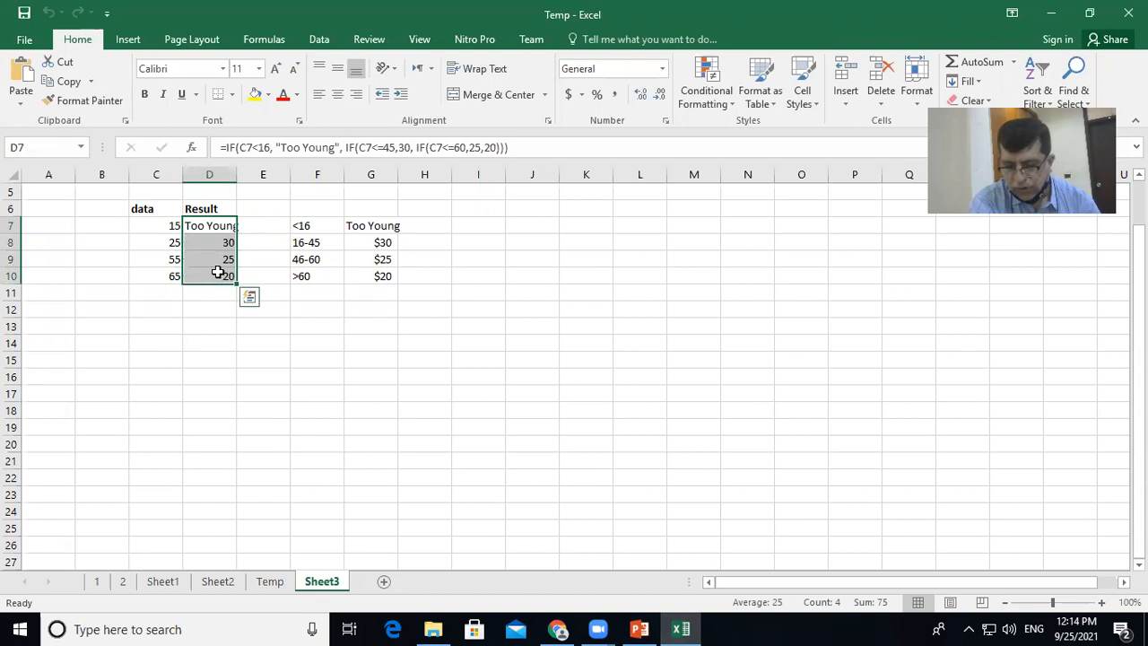
- Clear the results in D7:D10 and center the data and Result headings in C6:D6
key(Delete)
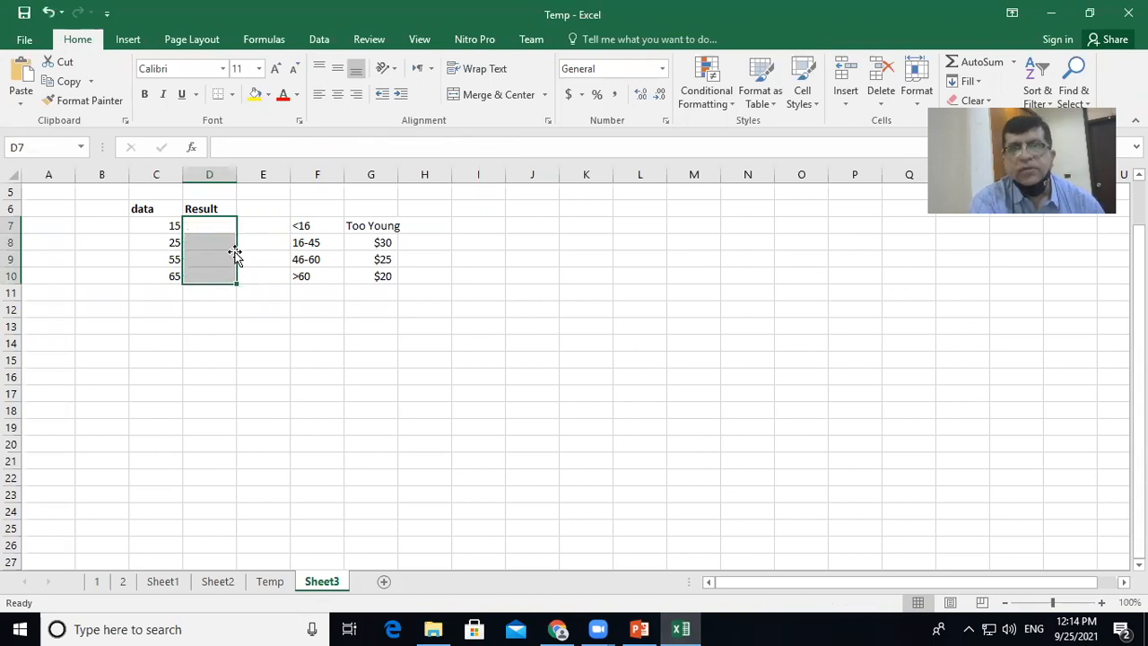
click(146, 225)
drag(142, 209, 193, 207)
key(ctrl+b)
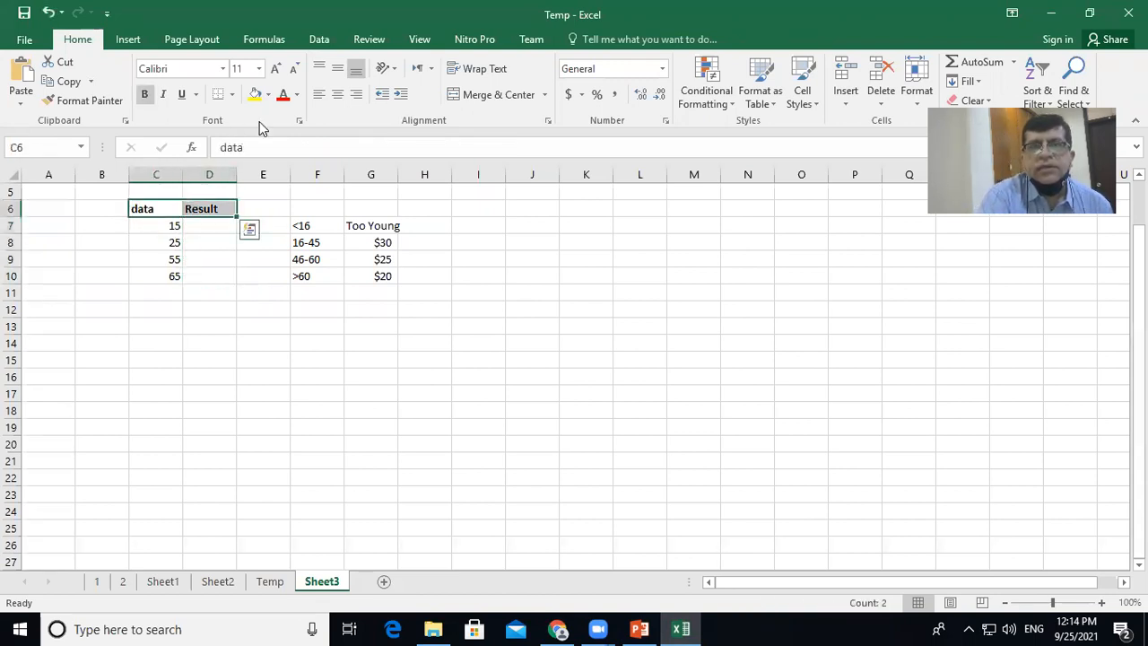
click(337, 95)
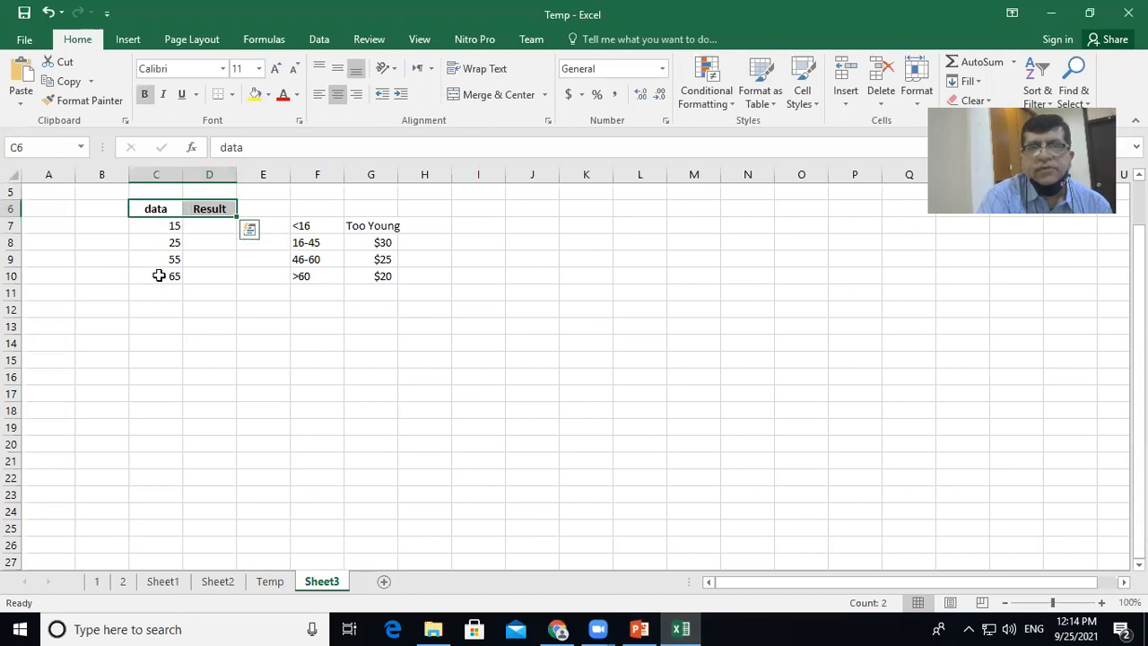
- Review the age data and fee brackets, check the Creating Nested IFs slide in PowerPoint, and return to the Temp workbook in Excel
click(162, 274)
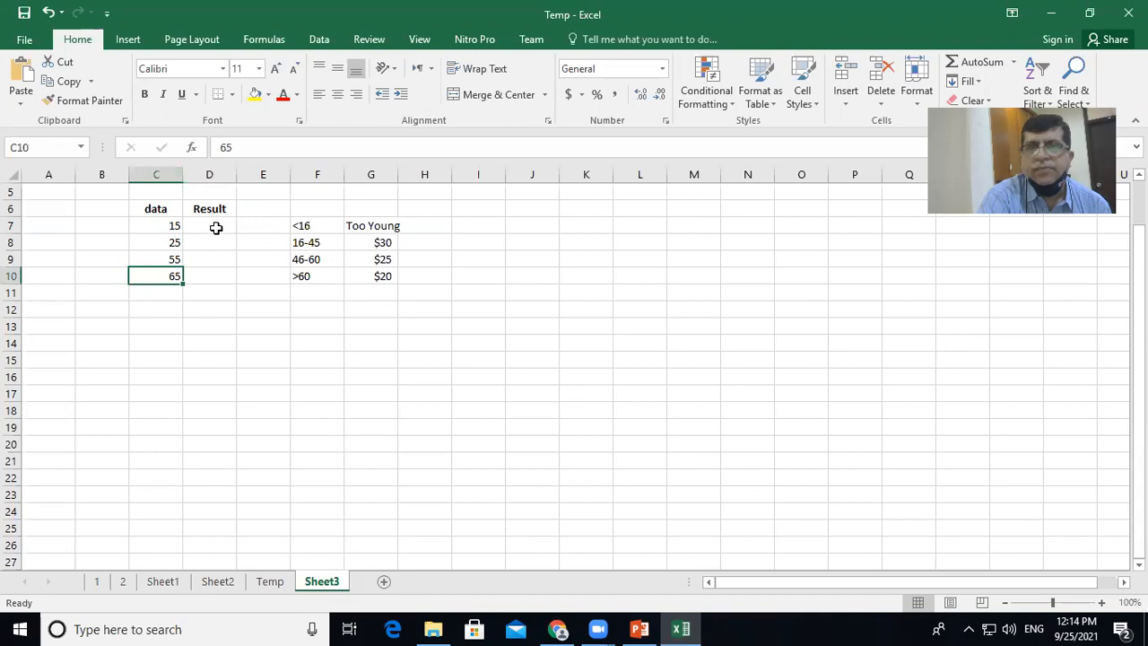
click(301, 226)
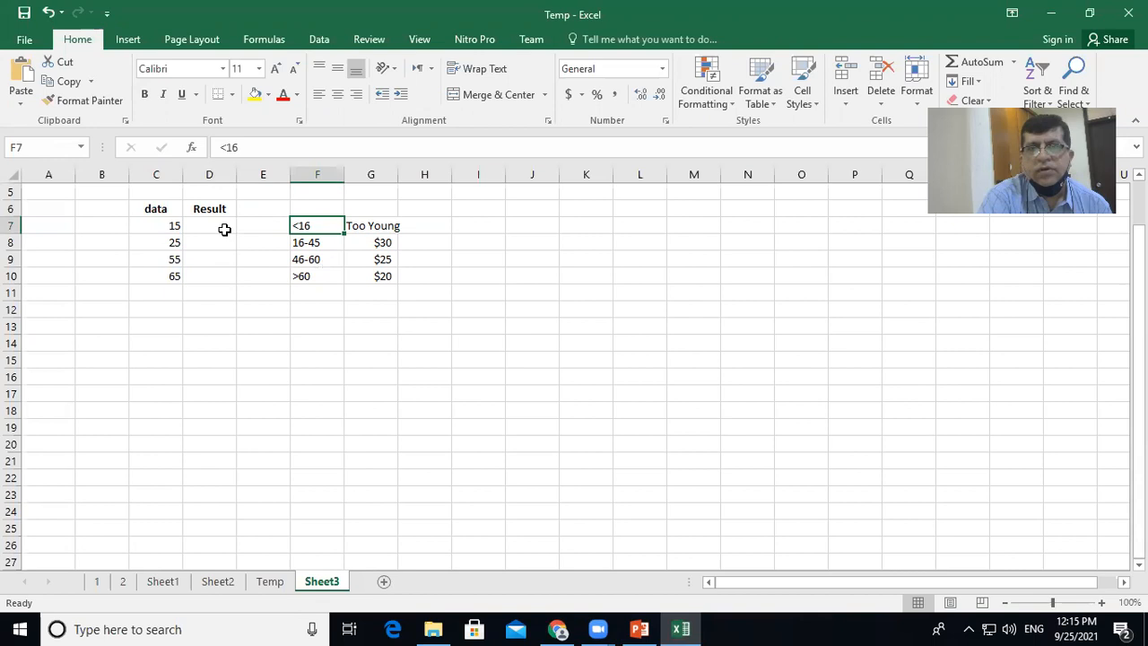
click(617, 628)
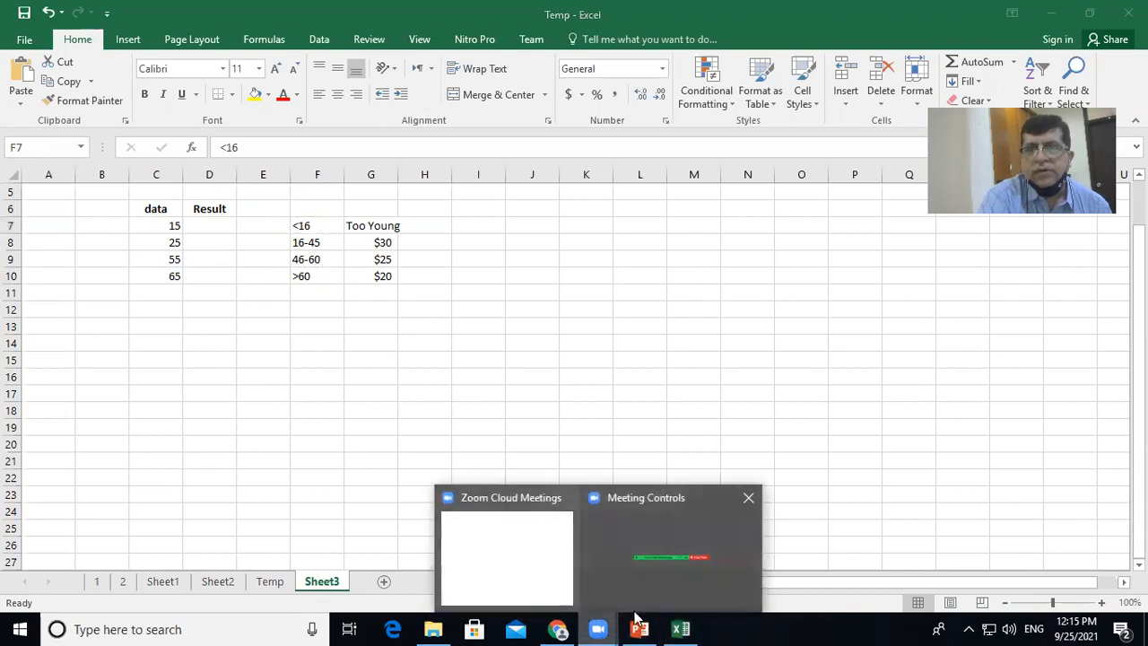
click(639, 628)
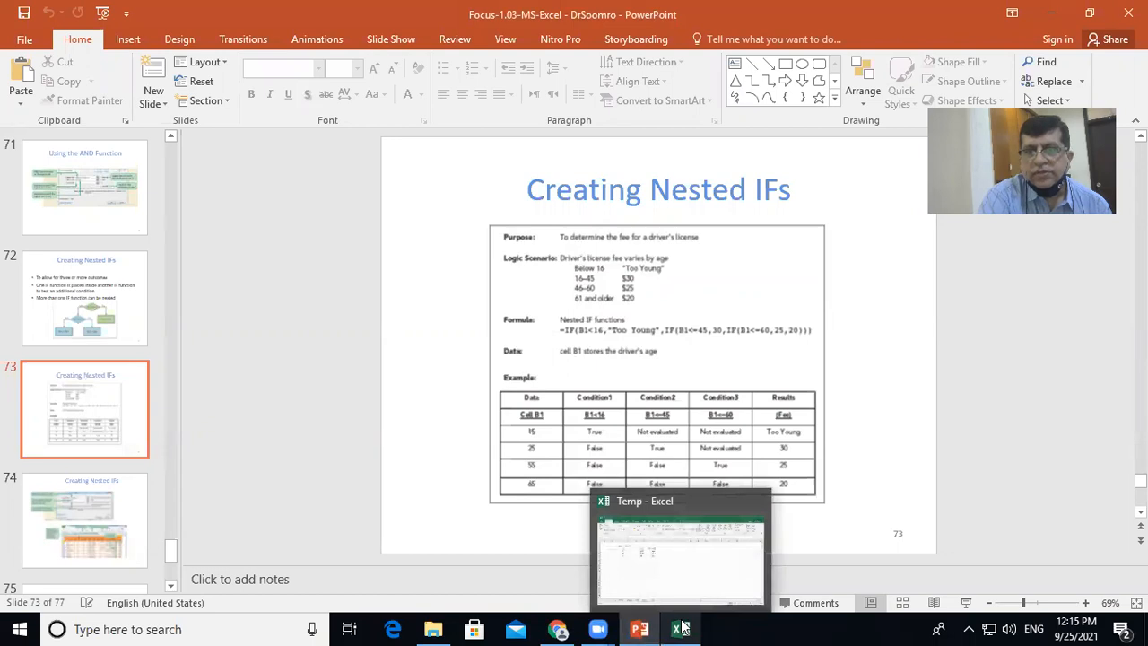
click(682, 627)
- Begin a formula in D7 with an IF that returns "Too Young" when C7<16, leaving its false argument open
click(210, 224)
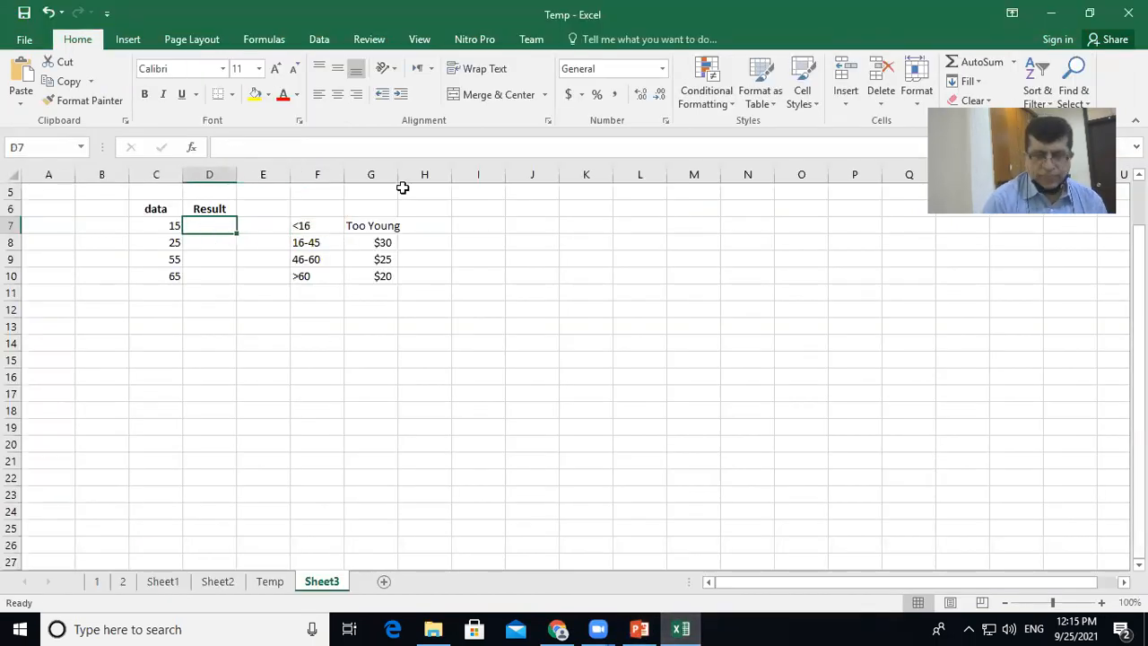
text(=if)
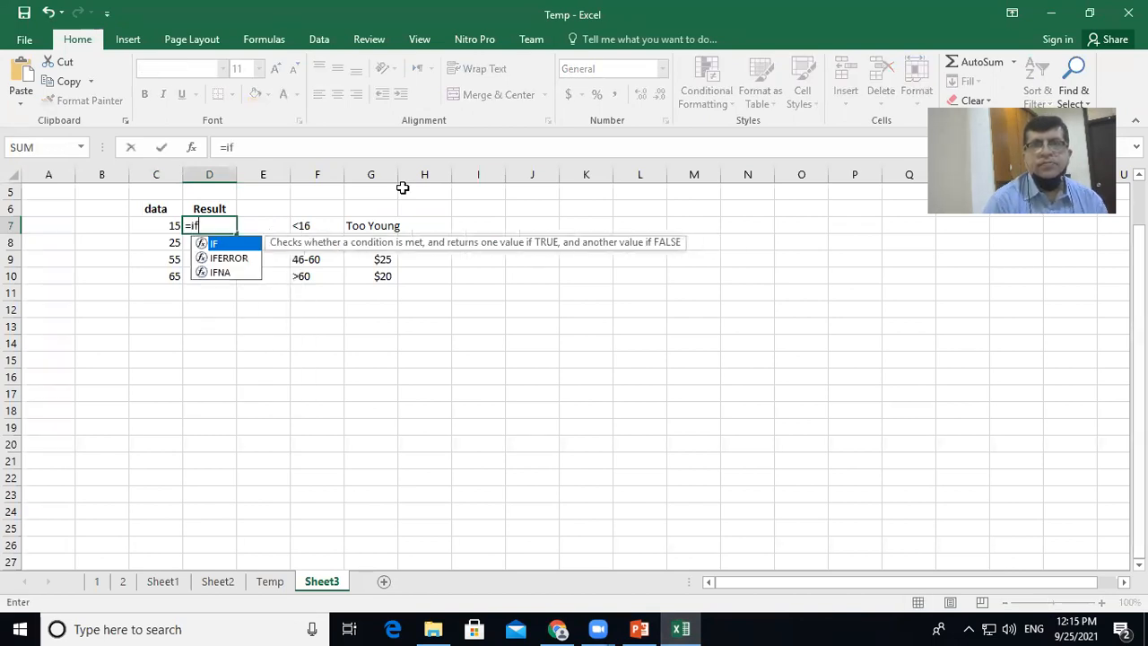
text(()
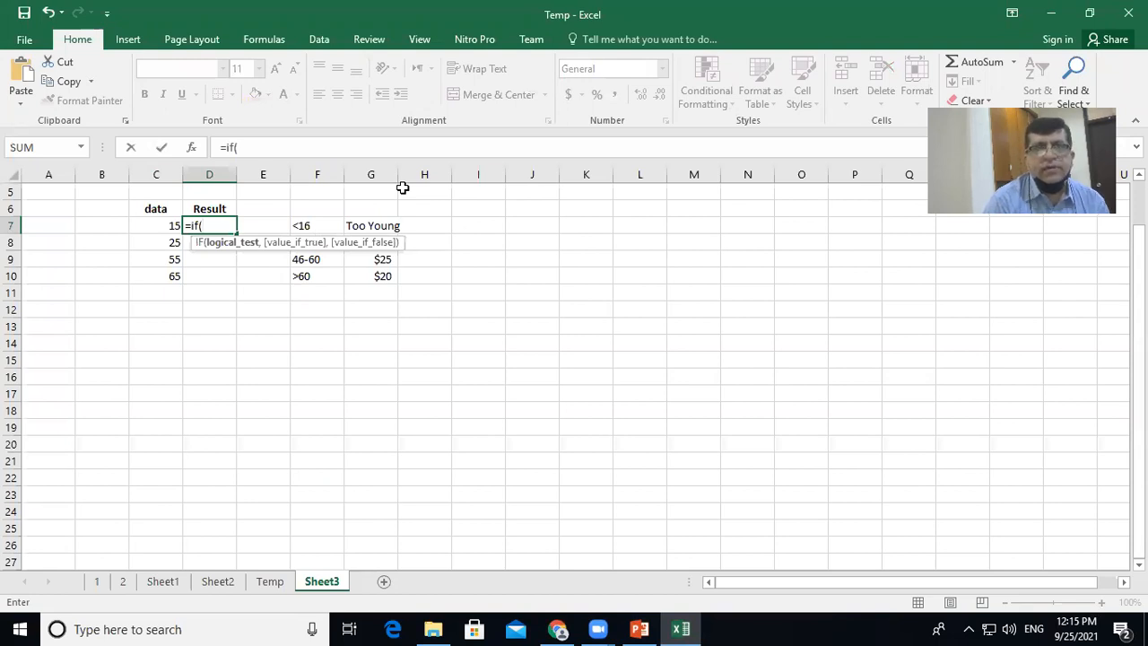
text(C)
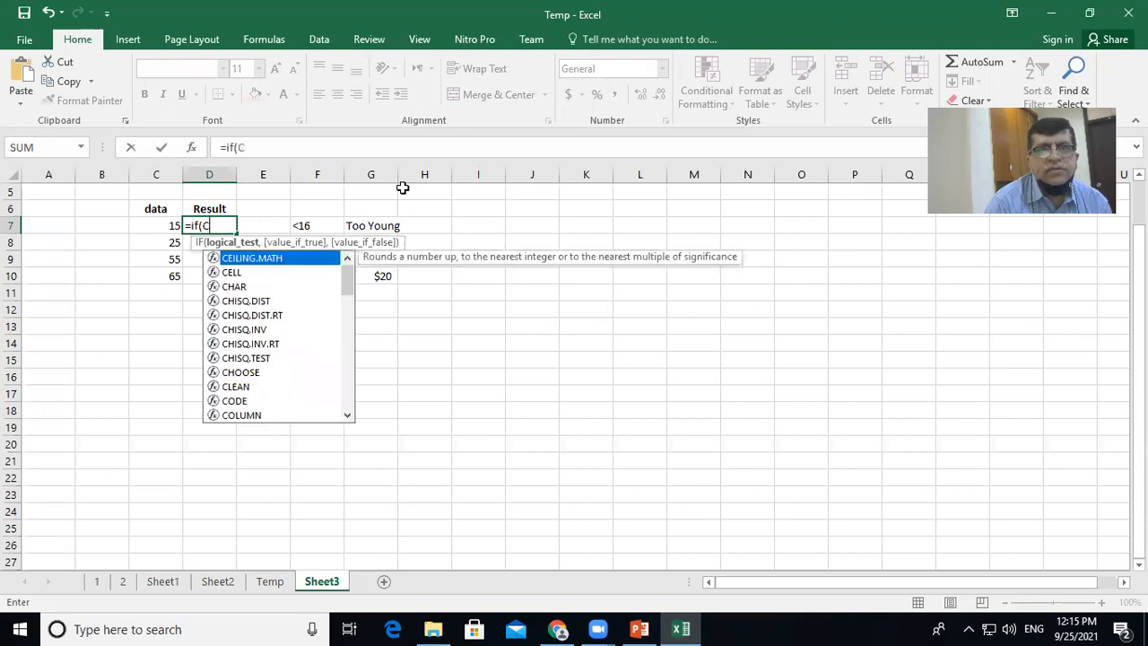
text(7)
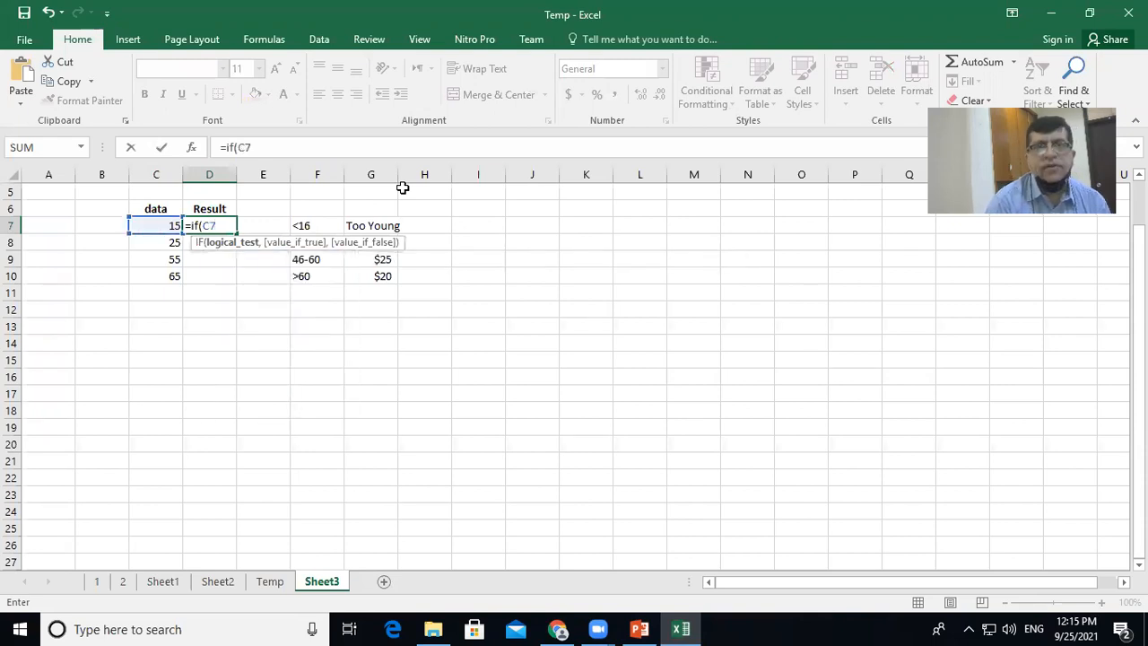
text(<16)
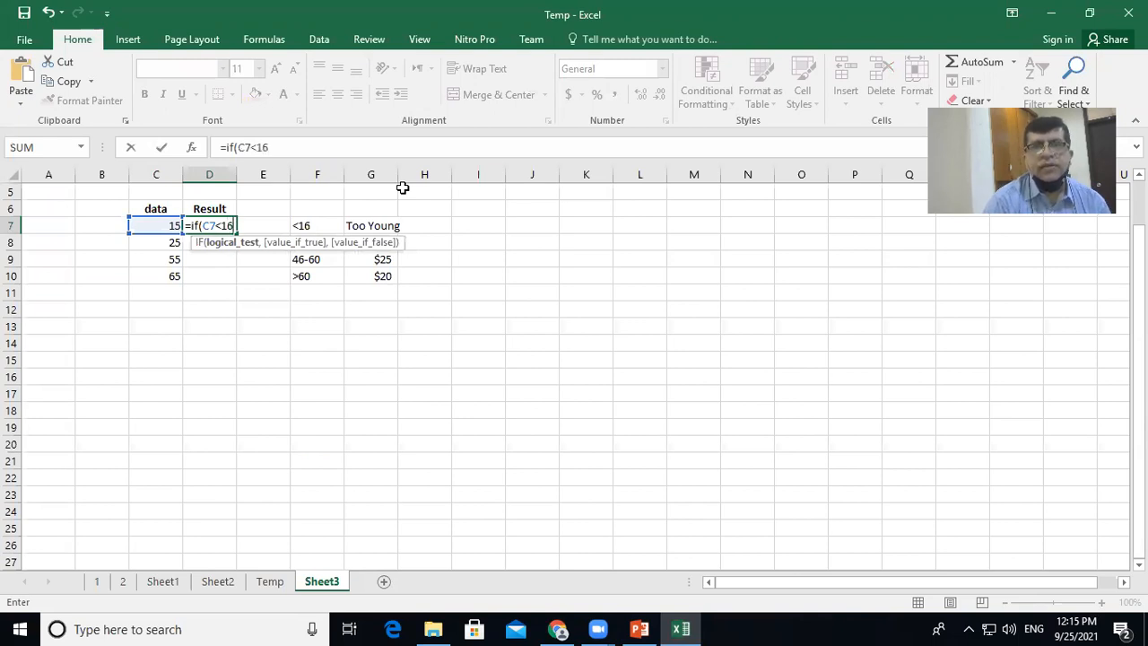
text(,)
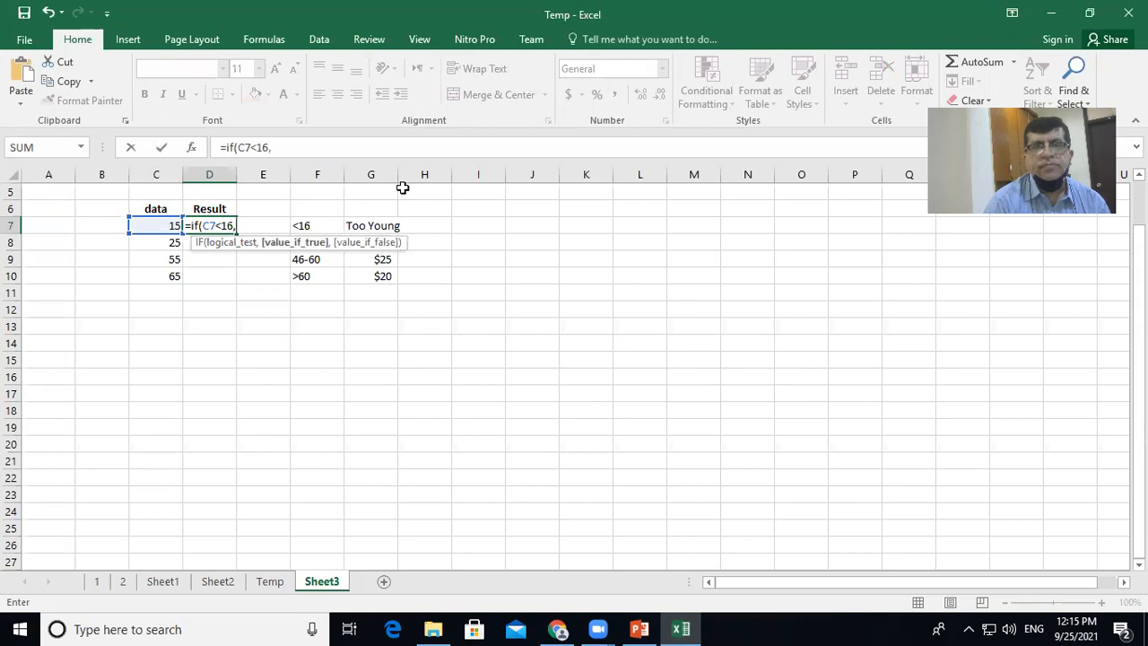
text(")
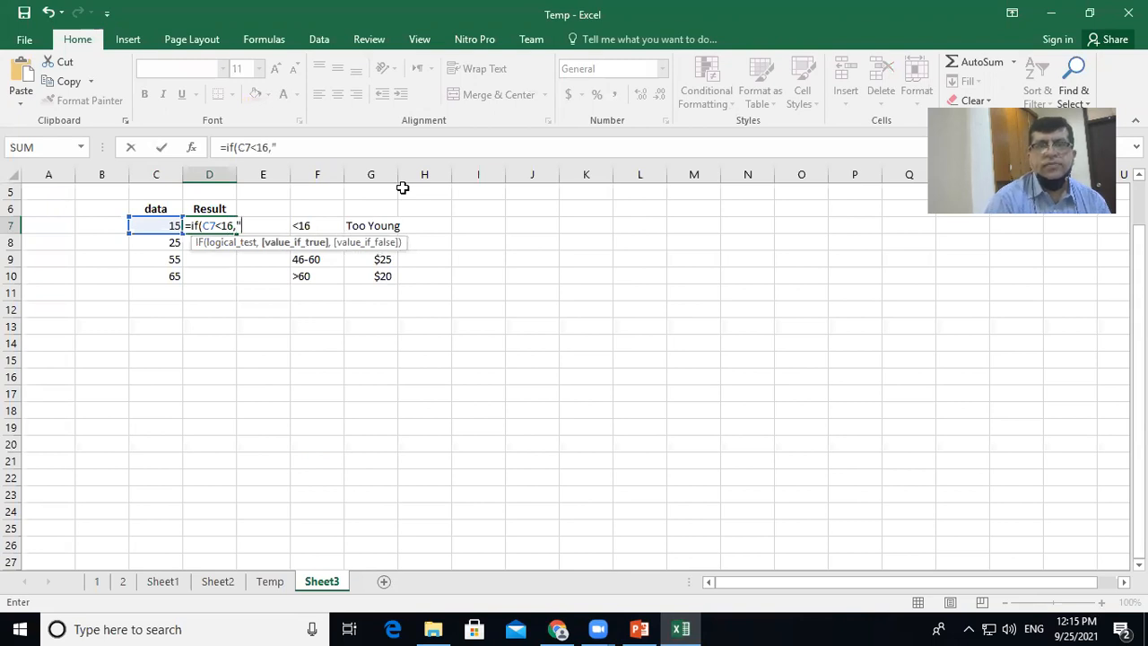
text(Too Young)
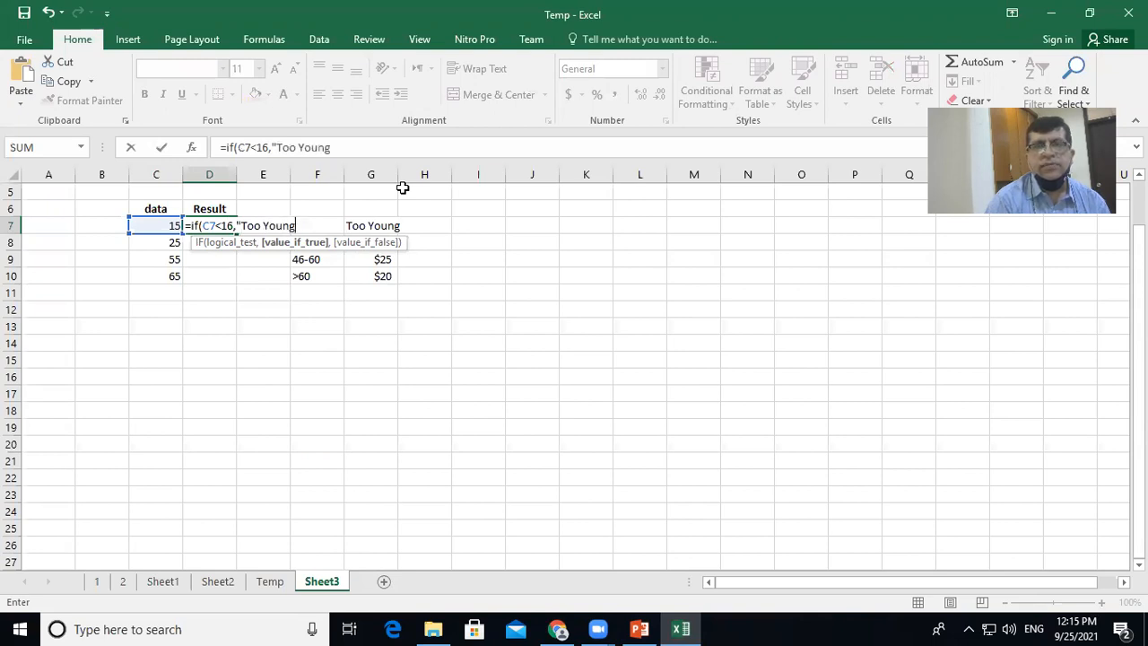
text(",)
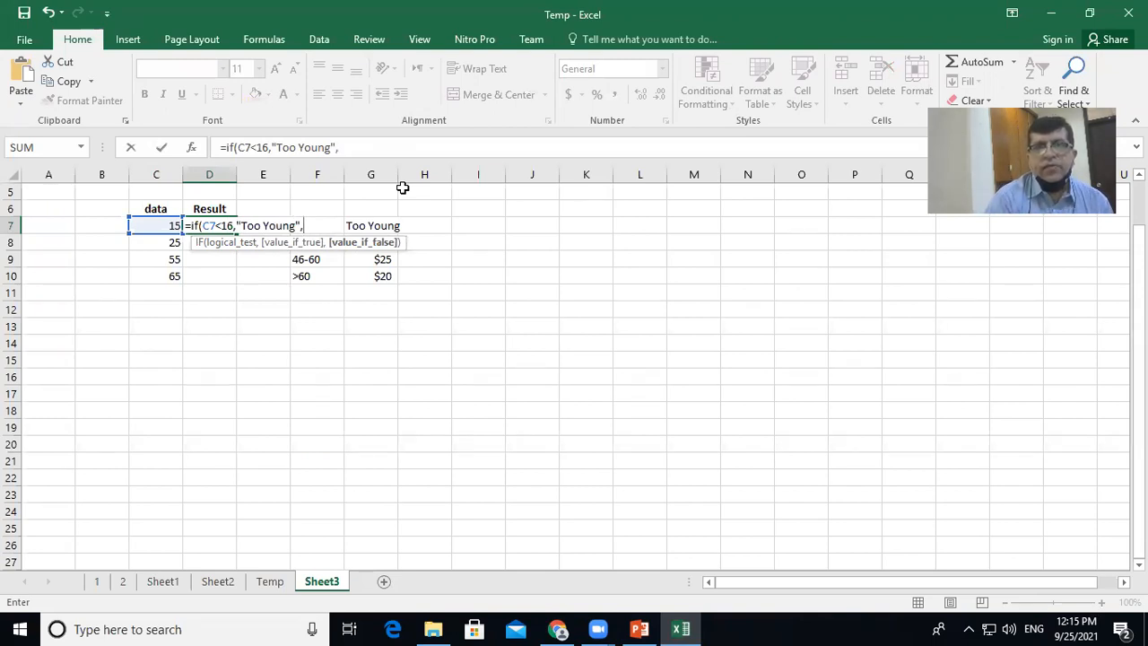
- Nest a second IF as the false argument, returning 30 when C7<=45, with its own false argument open
text(if()
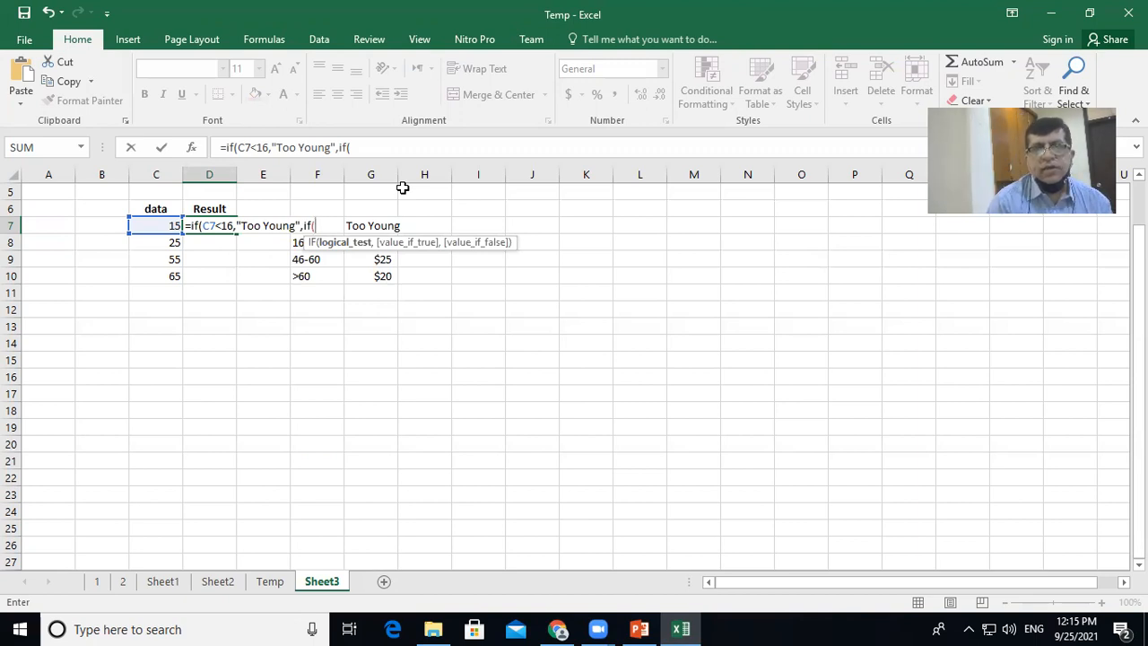
text(c)
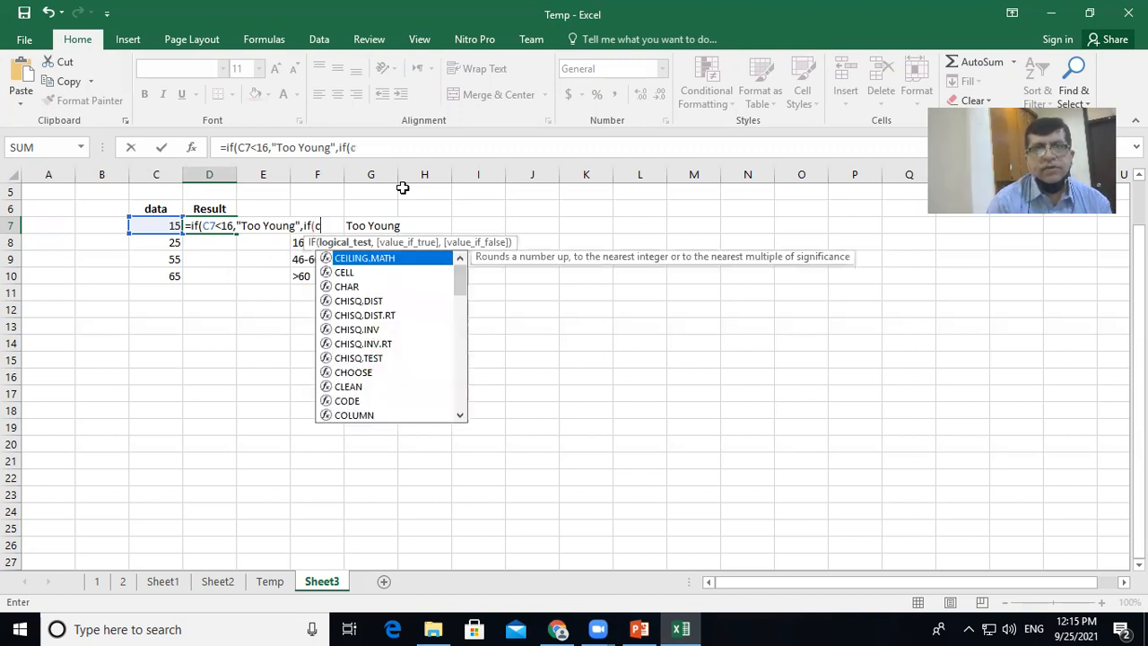
text(7)
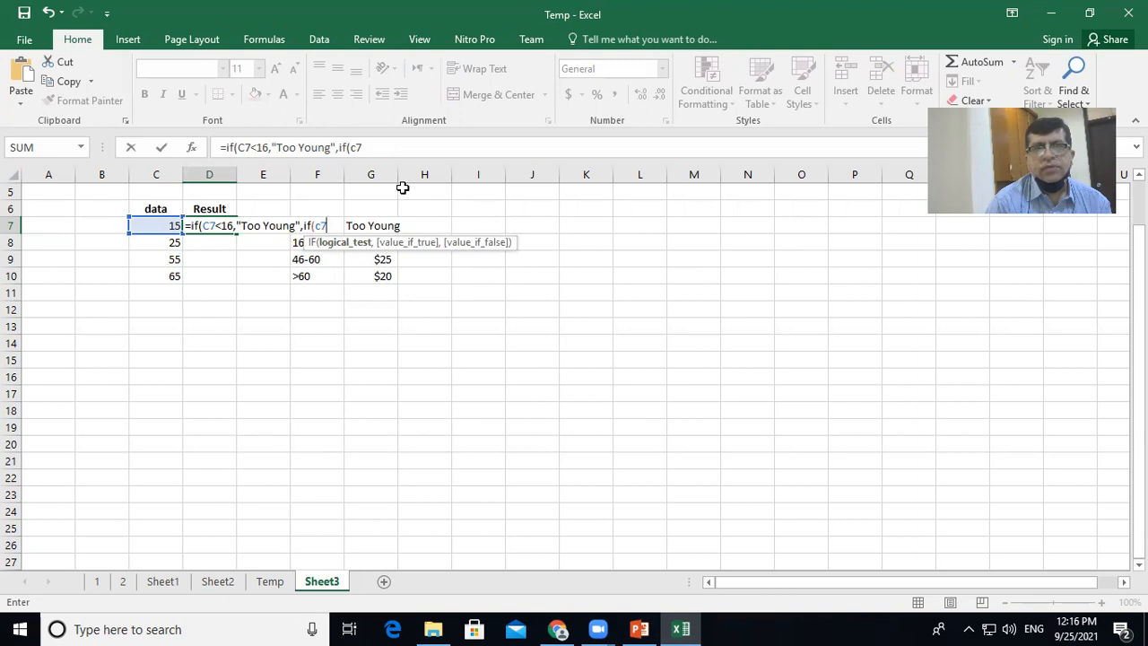
text(<)
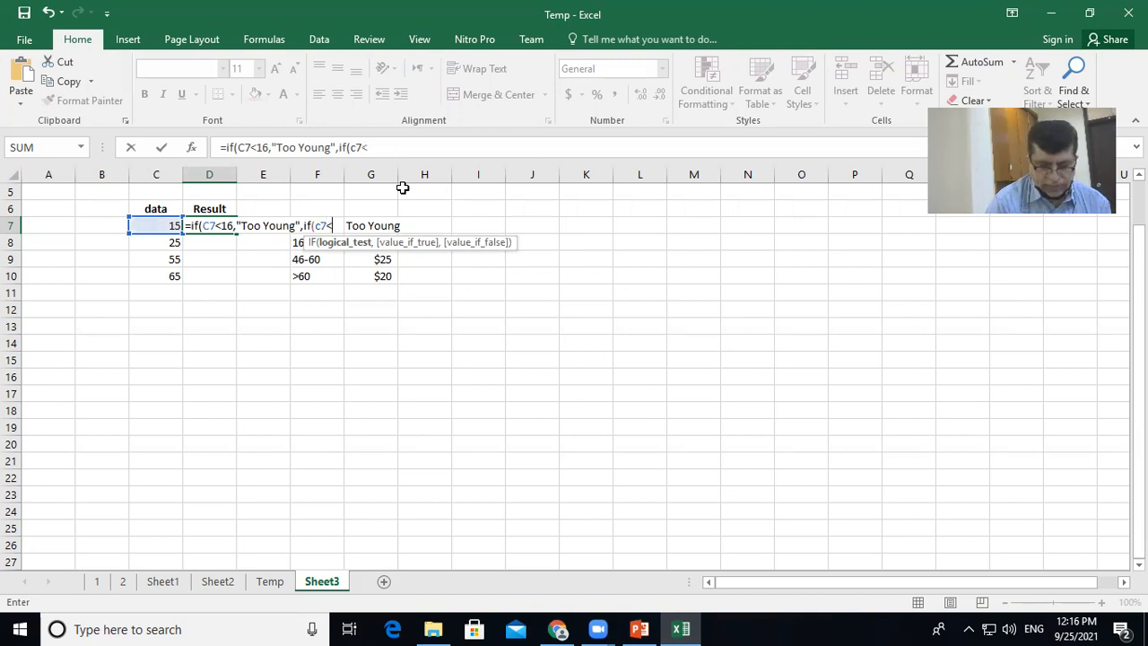
text(=45)
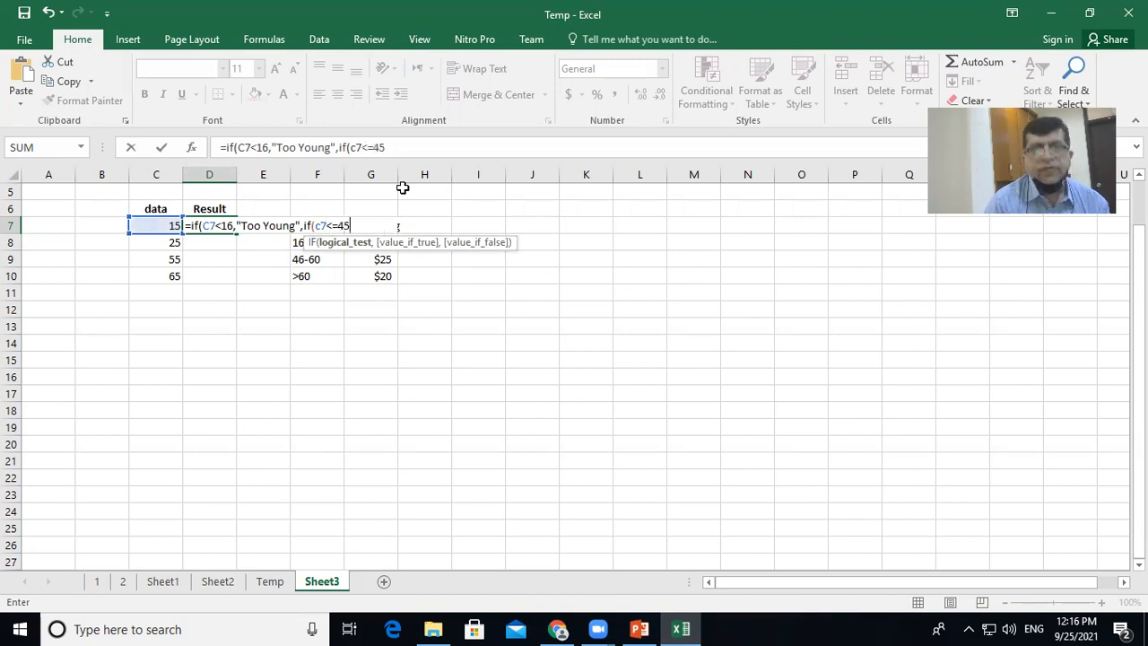
text(,)
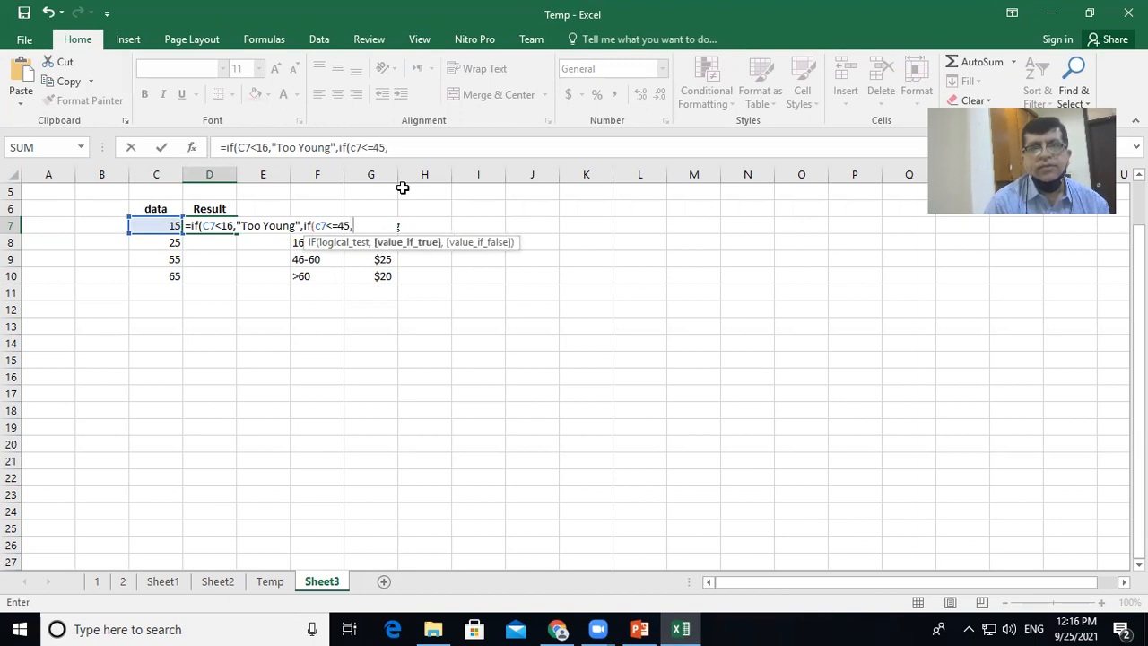
text(30,)
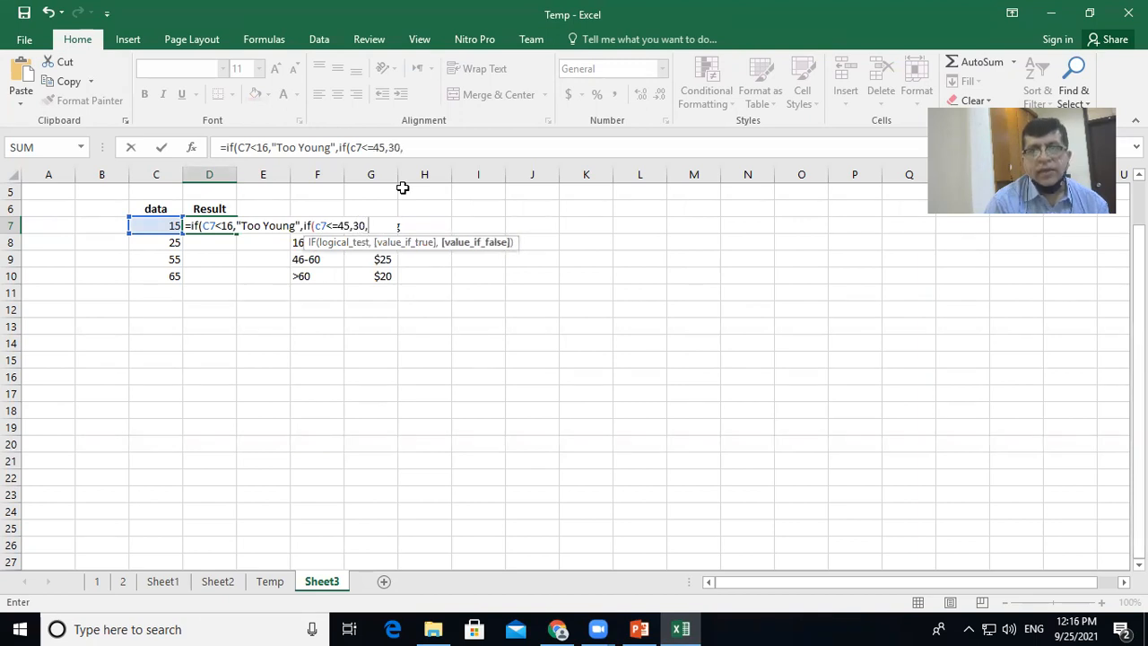
- Nest a third IF returning 25 when C7<=60 and otherwise 20, and close all three IF functions with parentheses
text(if)
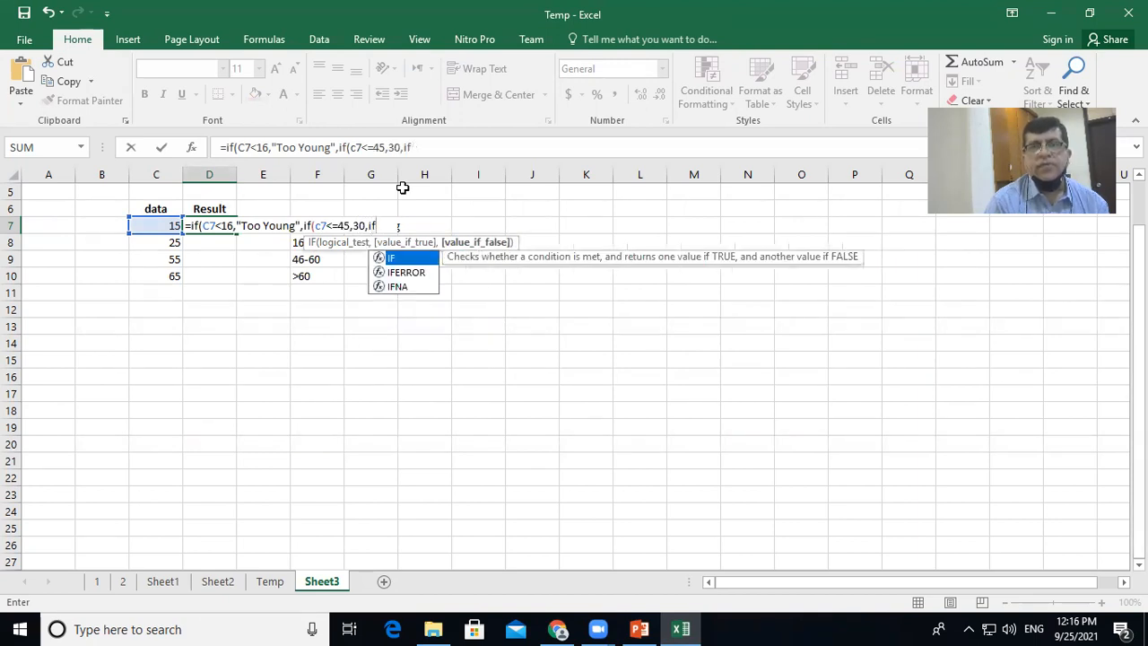
text(()
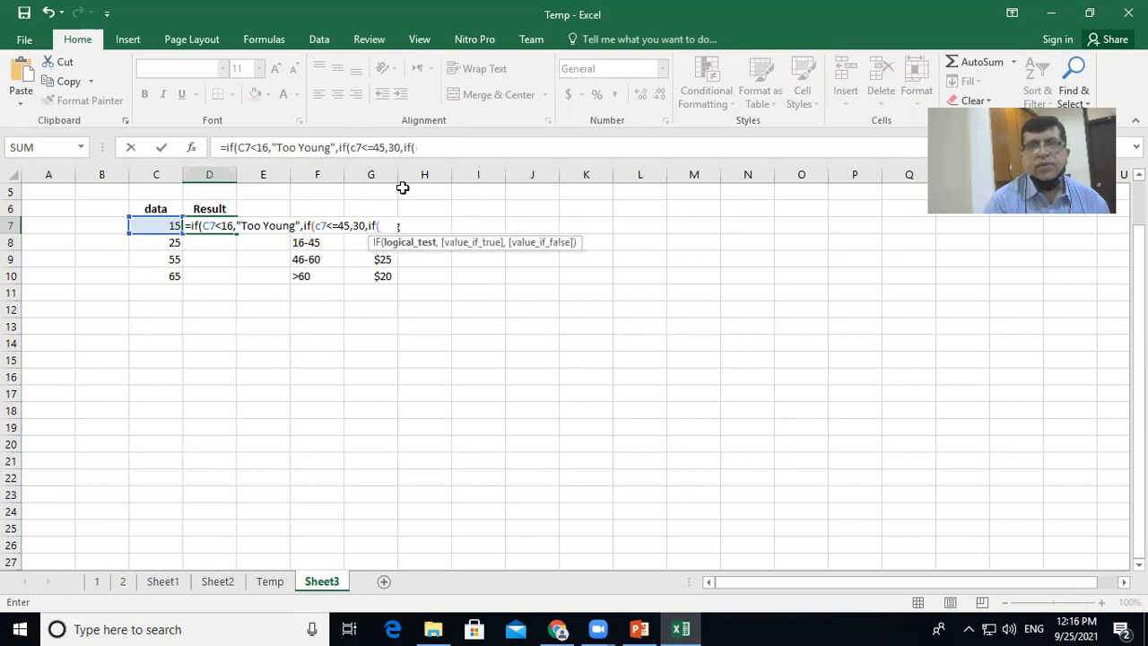
text(c)
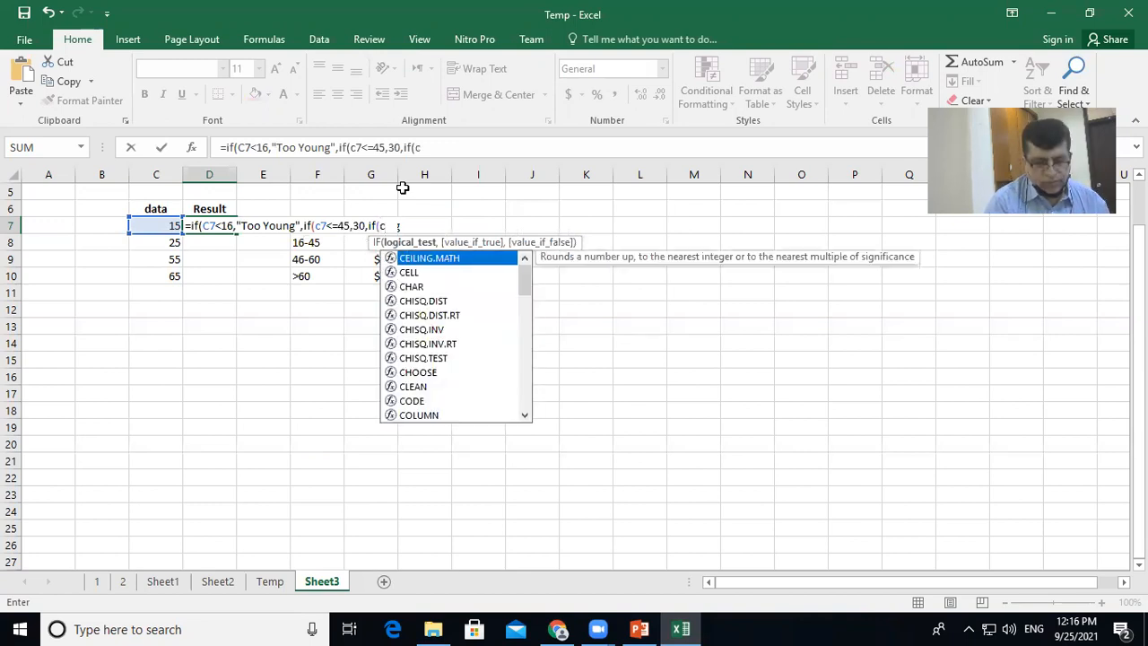
text(7<=)
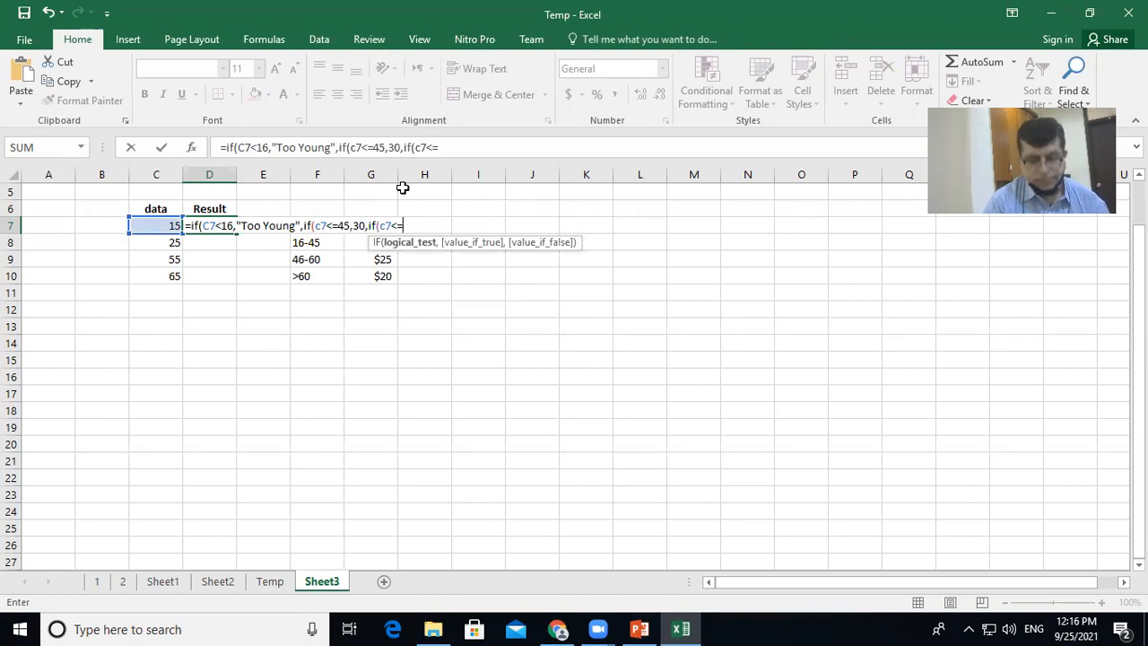
text(6)
text(0,)
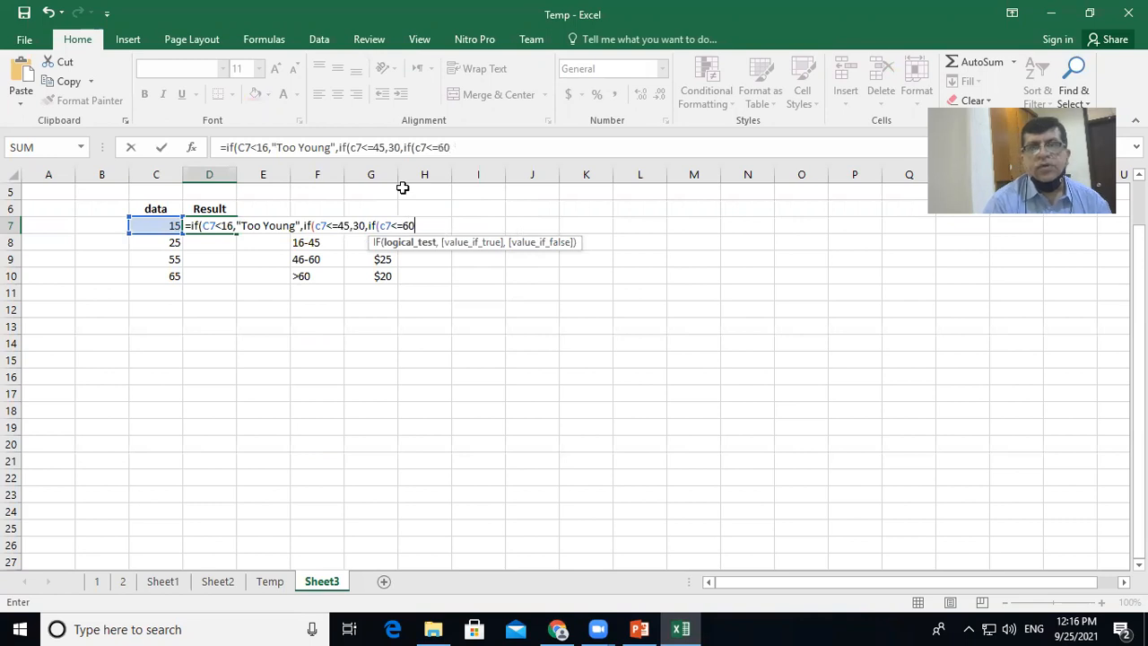
text(25)
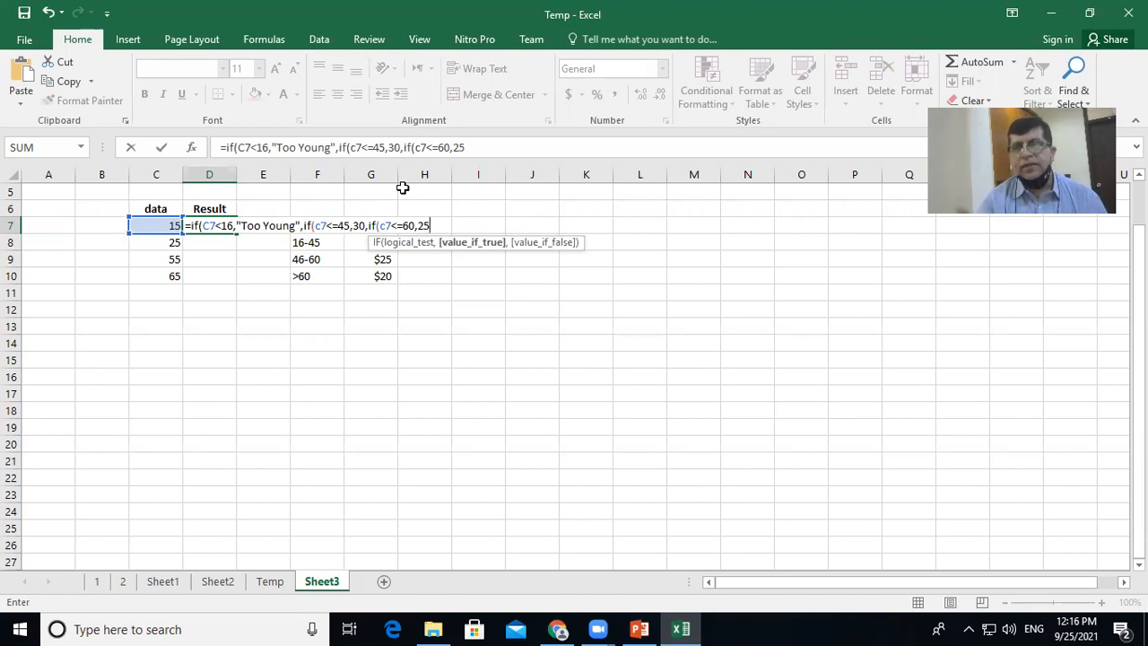
text(,)
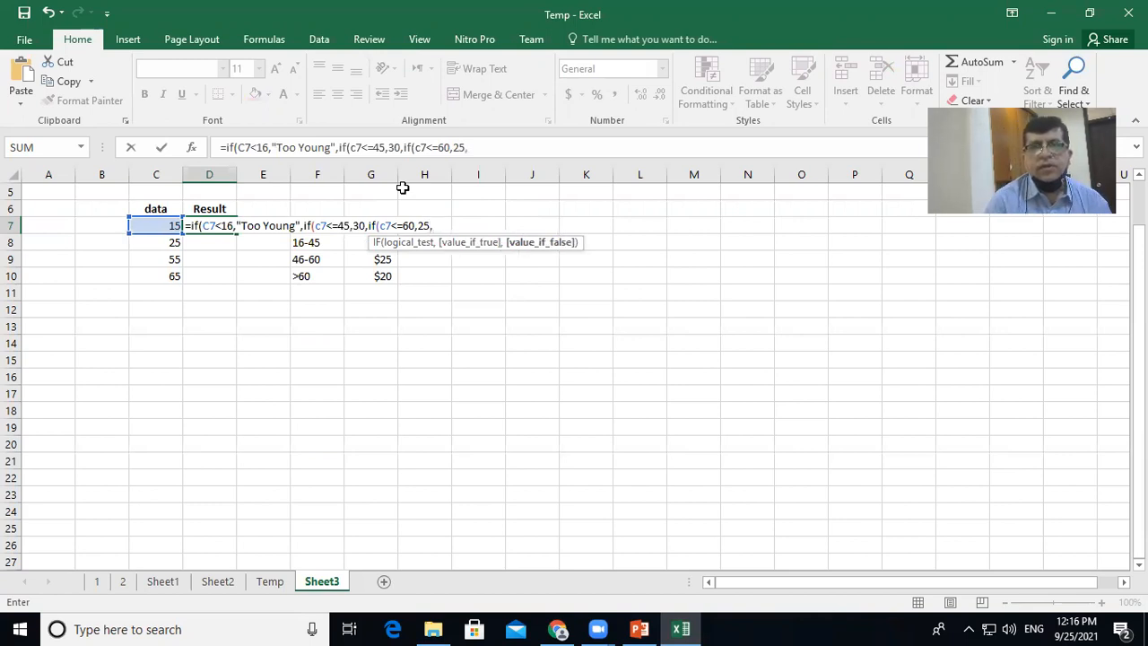
text(20)
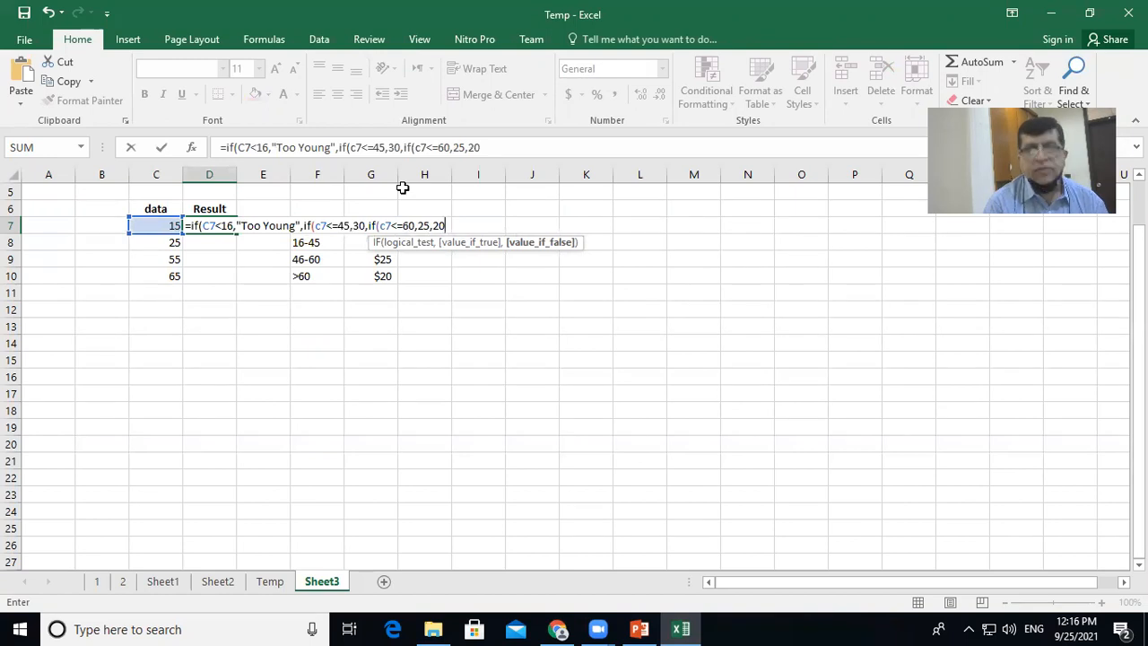
text())
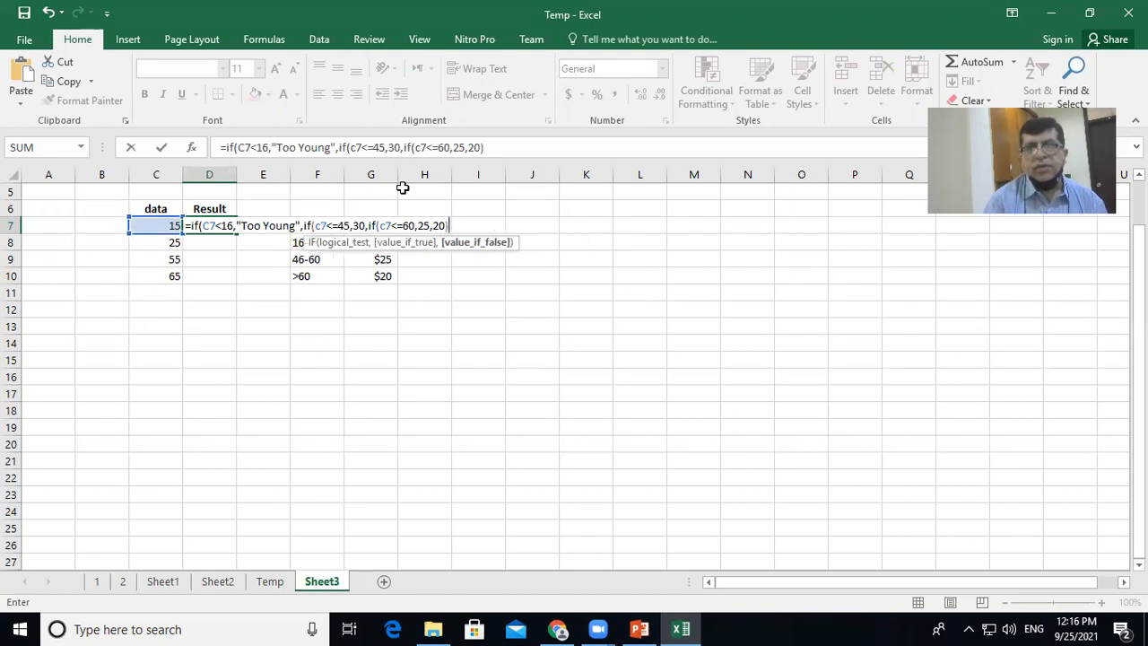
text())
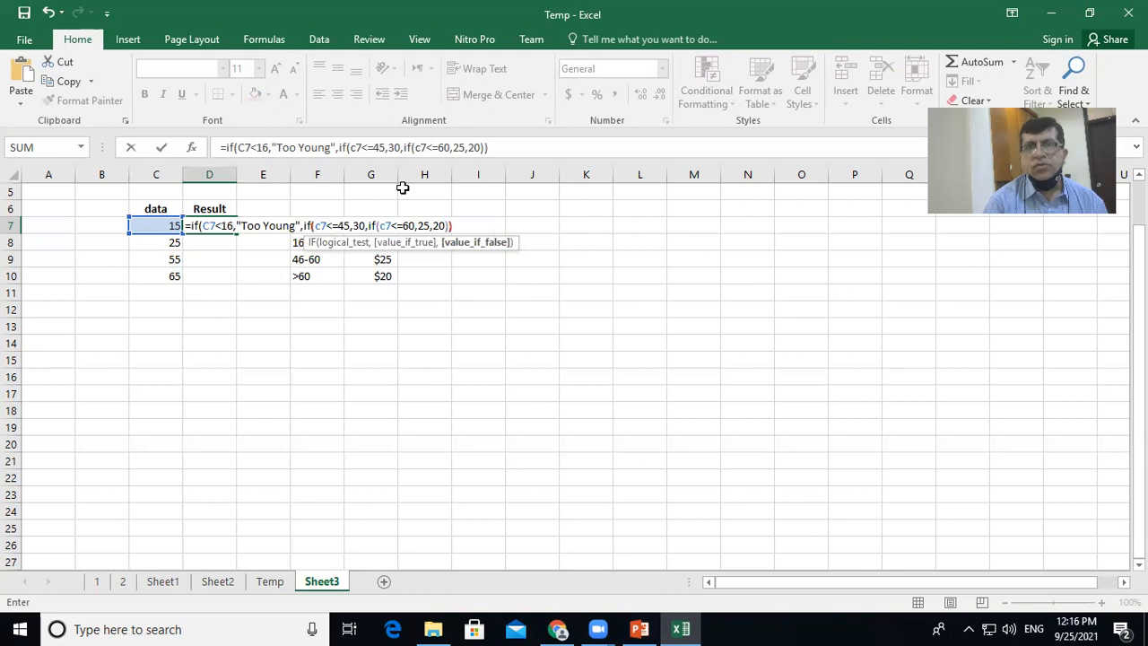
text())
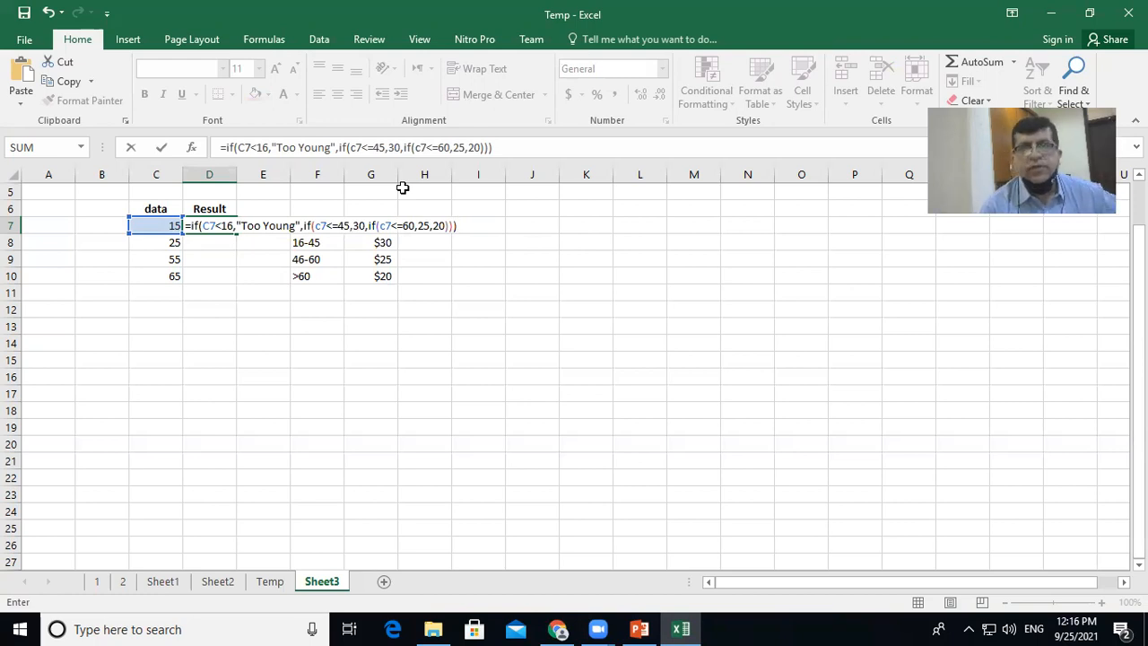
- Commit the nested IF formula in D7 and fill it down the Result column alongside the existing ages
key(Return)
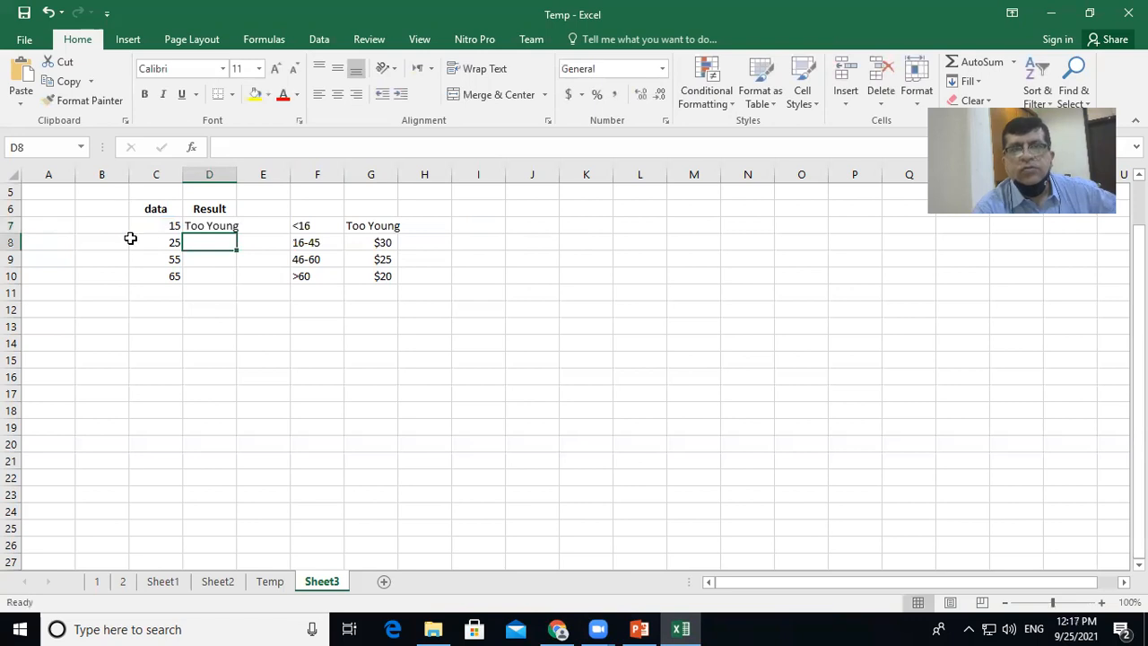
click(195, 226)
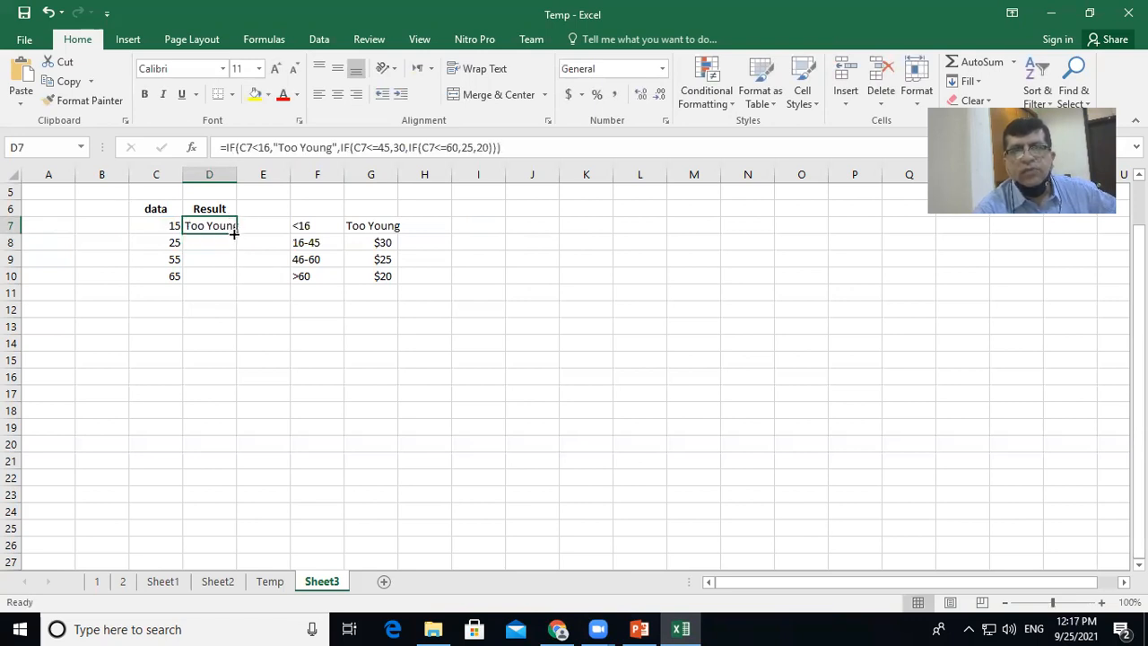
drag(234, 233, 235, 302)
click(194, 327)
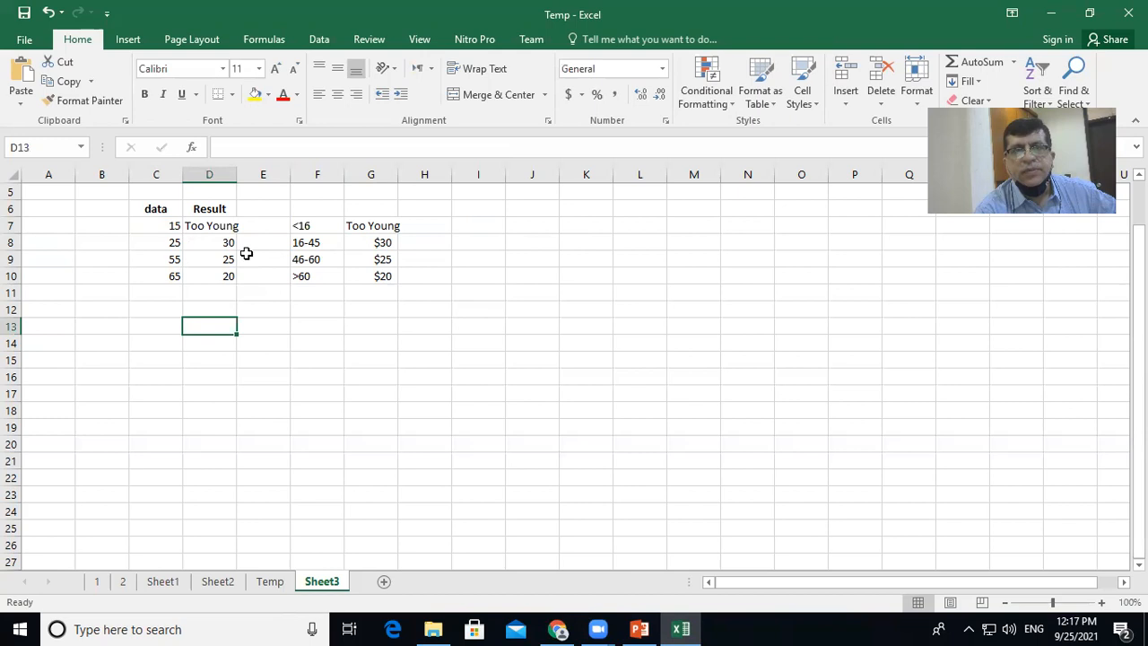
- Add the ages 77, 34 and 55 to the data column in C11, C12 and C13
click(162, 292)
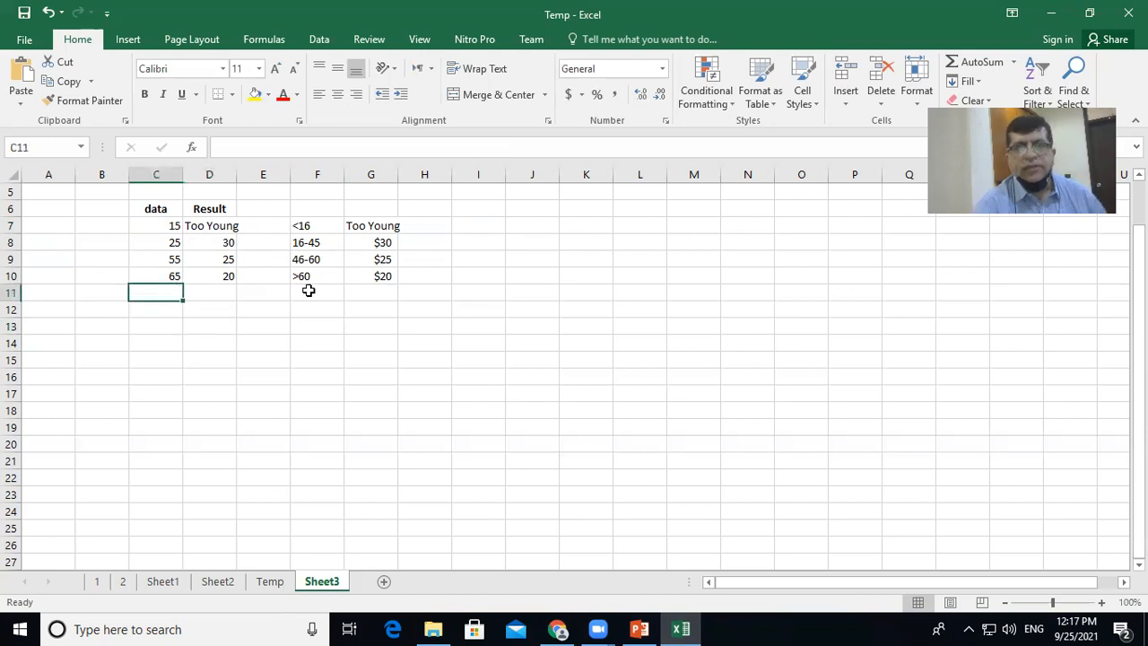
text(77)
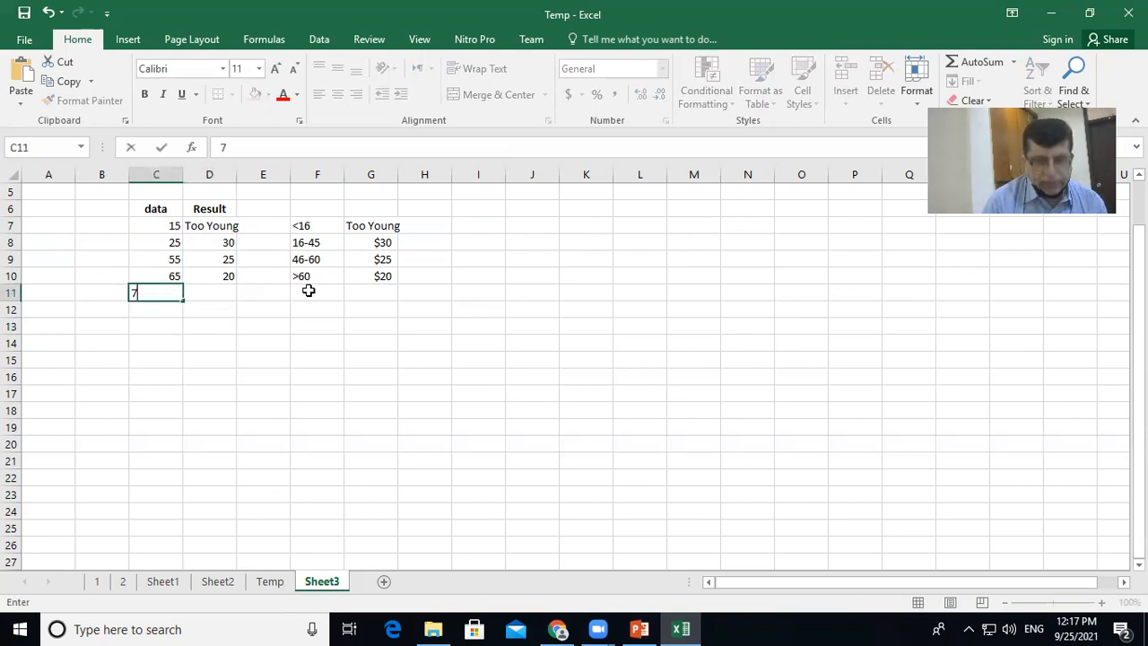
click(154, 316)
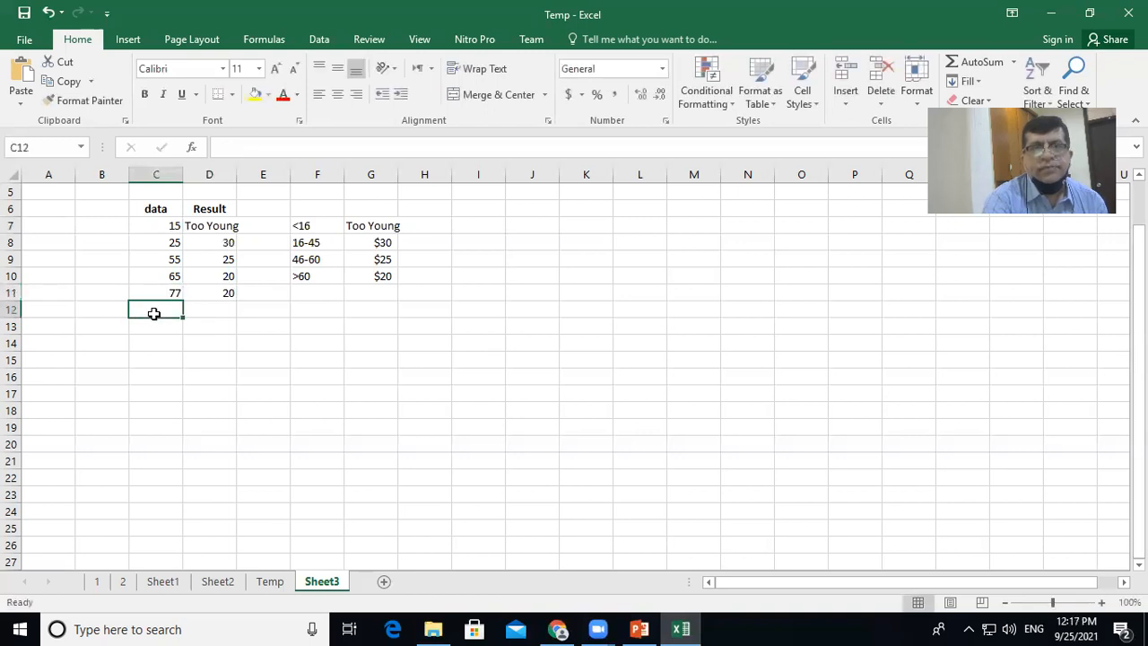
text(34)
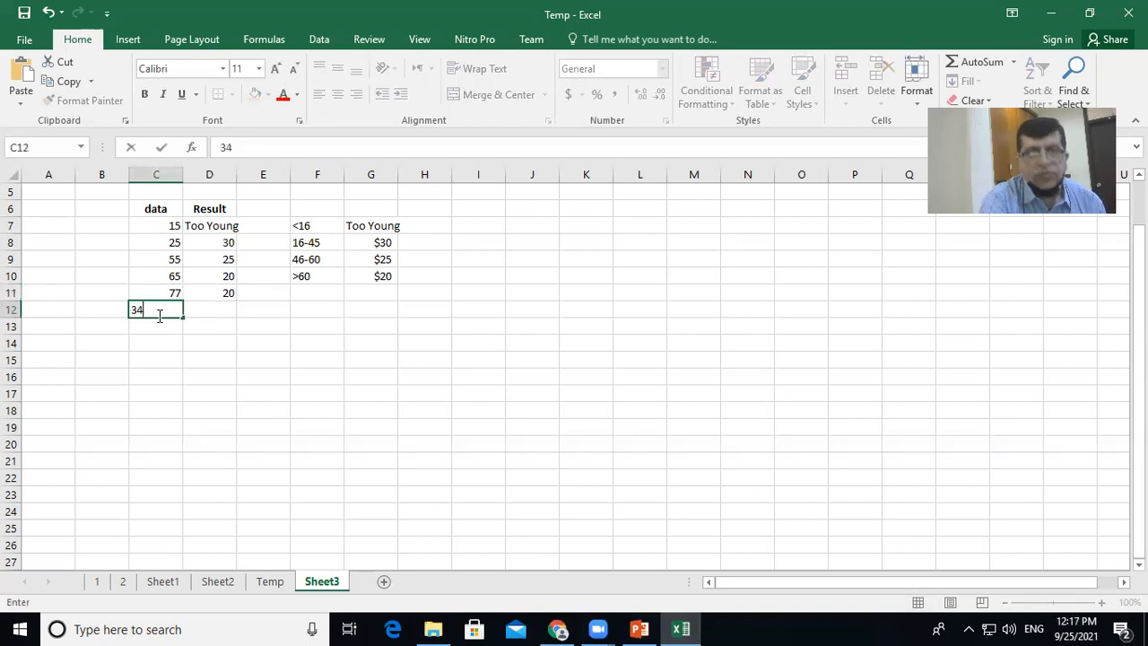
click(170, 333)
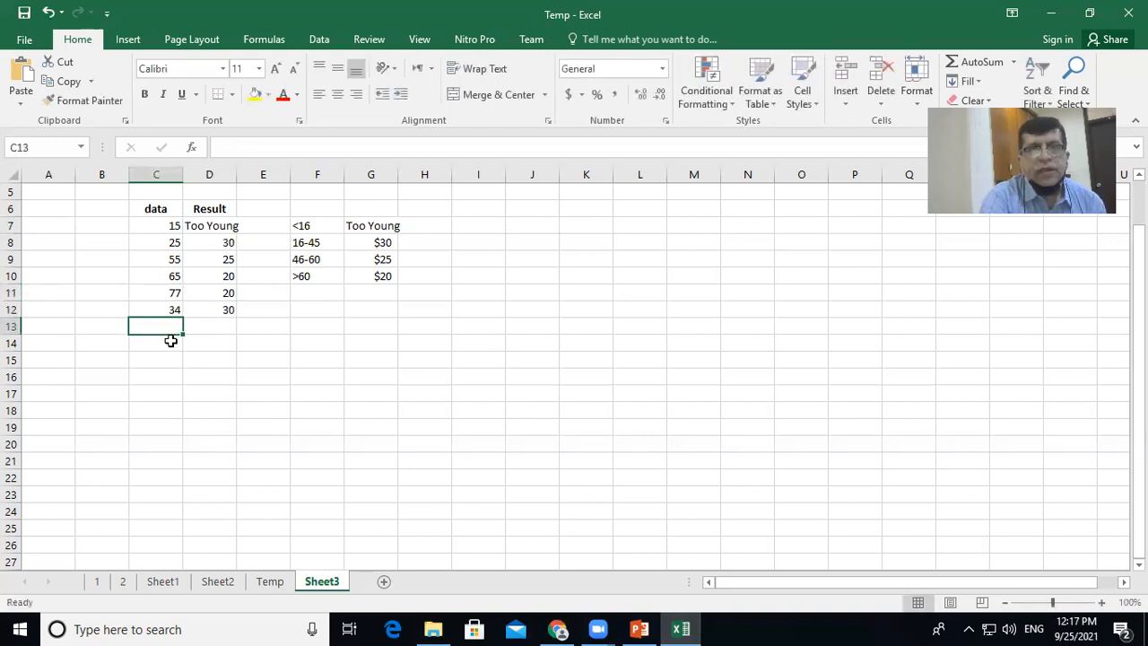
text(55)
click(172, 359)
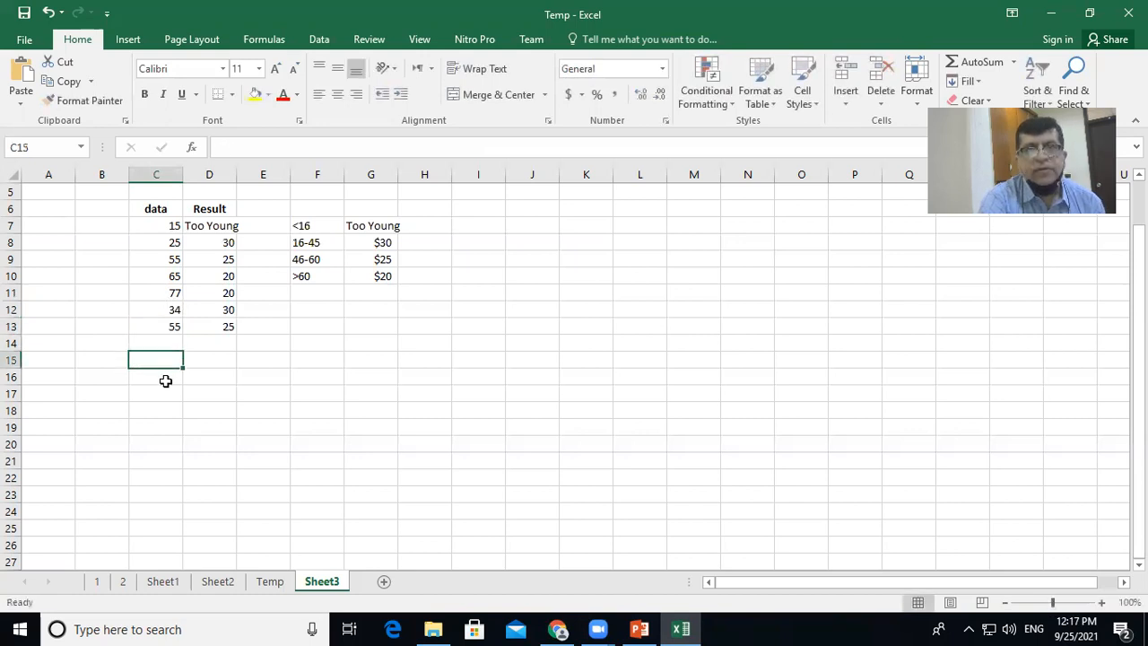
- Fill the formula in D8 down the Result column through D21
click(215, 243)
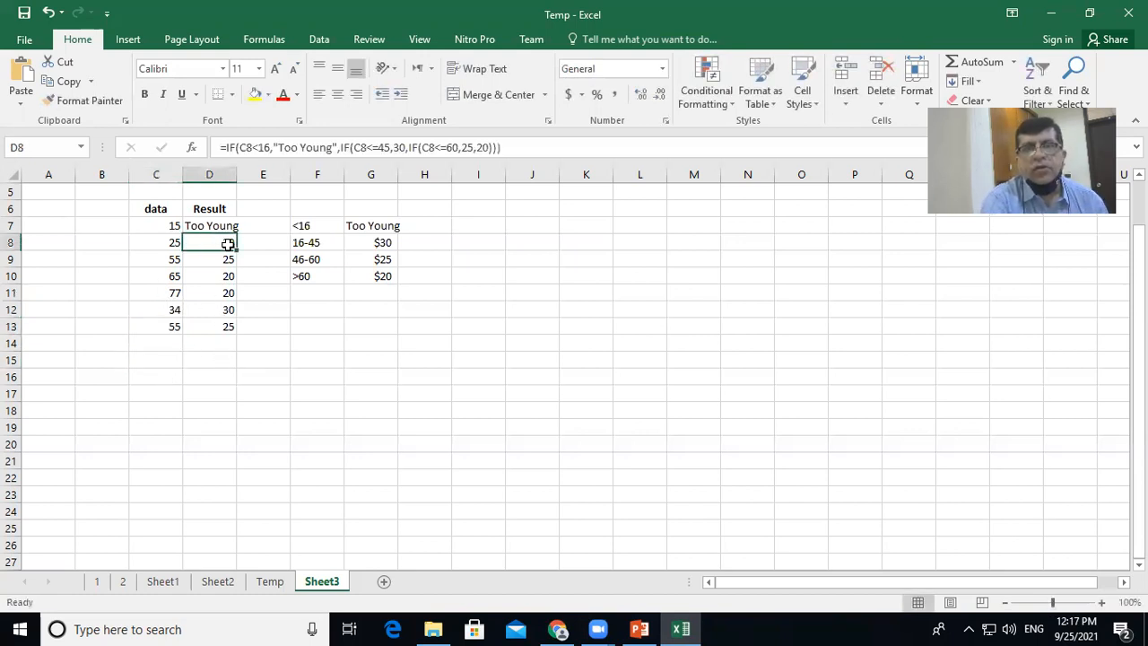
drag(238, 248, 231, 463)
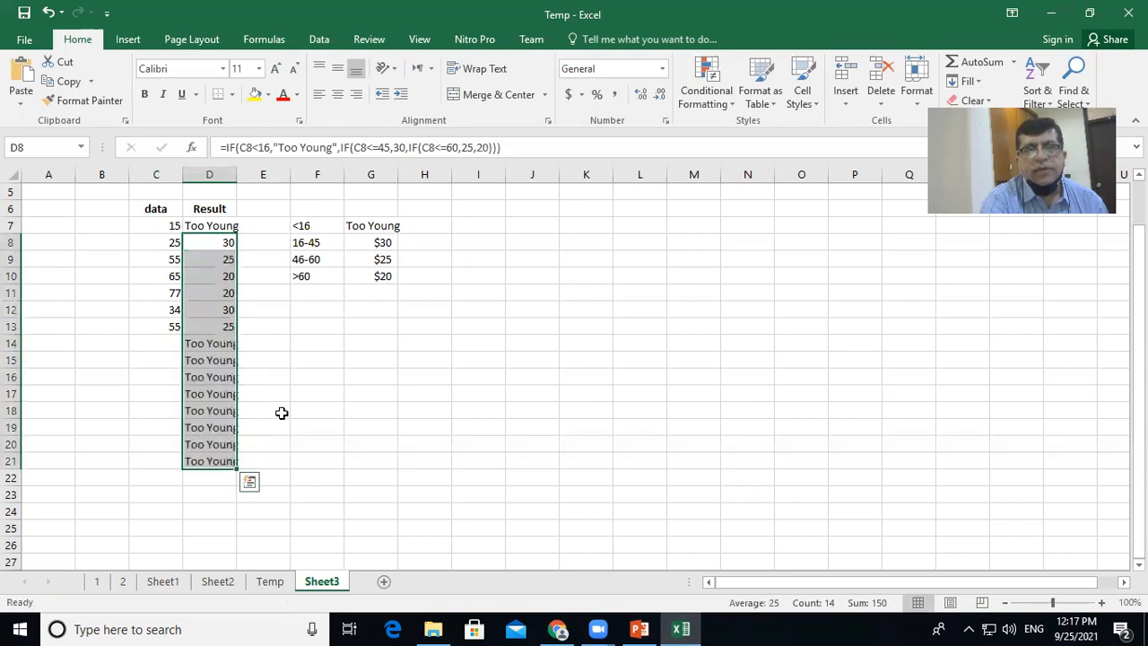
click(269, 396)
- Clear the contents of C14:D21, below the last entered age
click(162, 345)
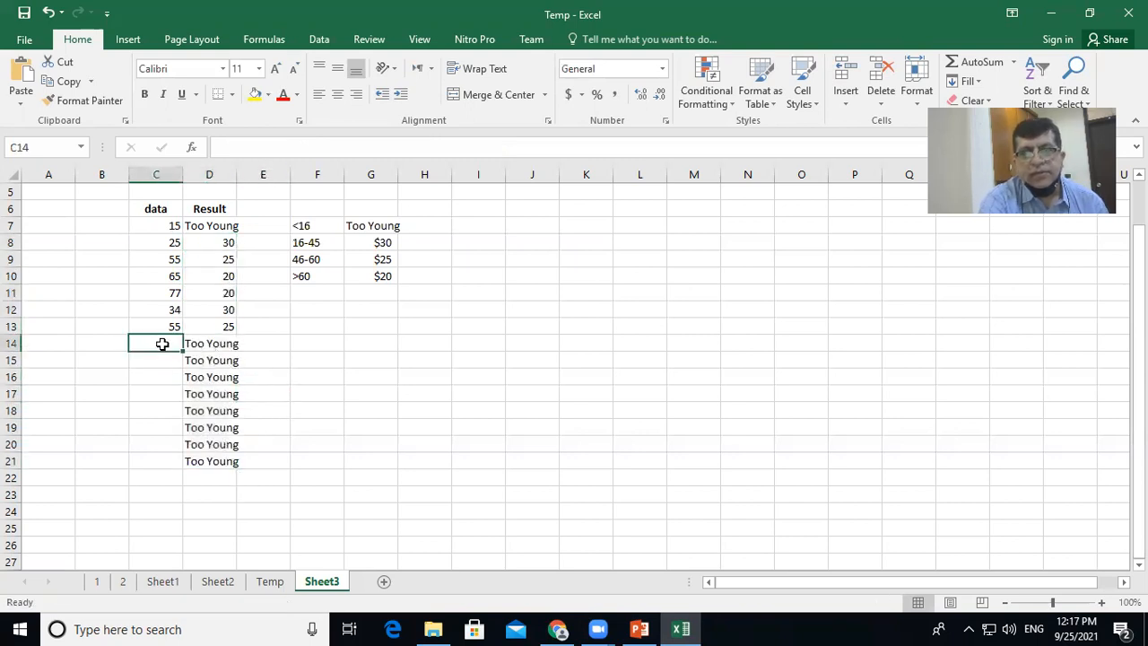
drag(162, 345, 192, 453)
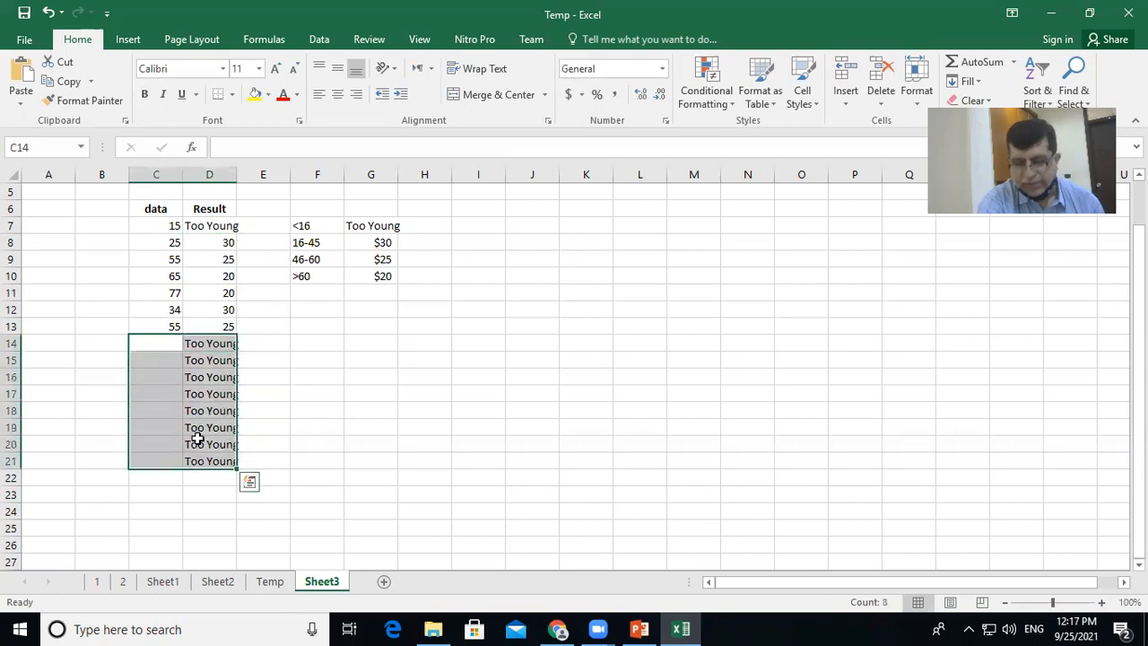
key(Delete)
scroll(292, 395, up, 1)
click(287, 397)
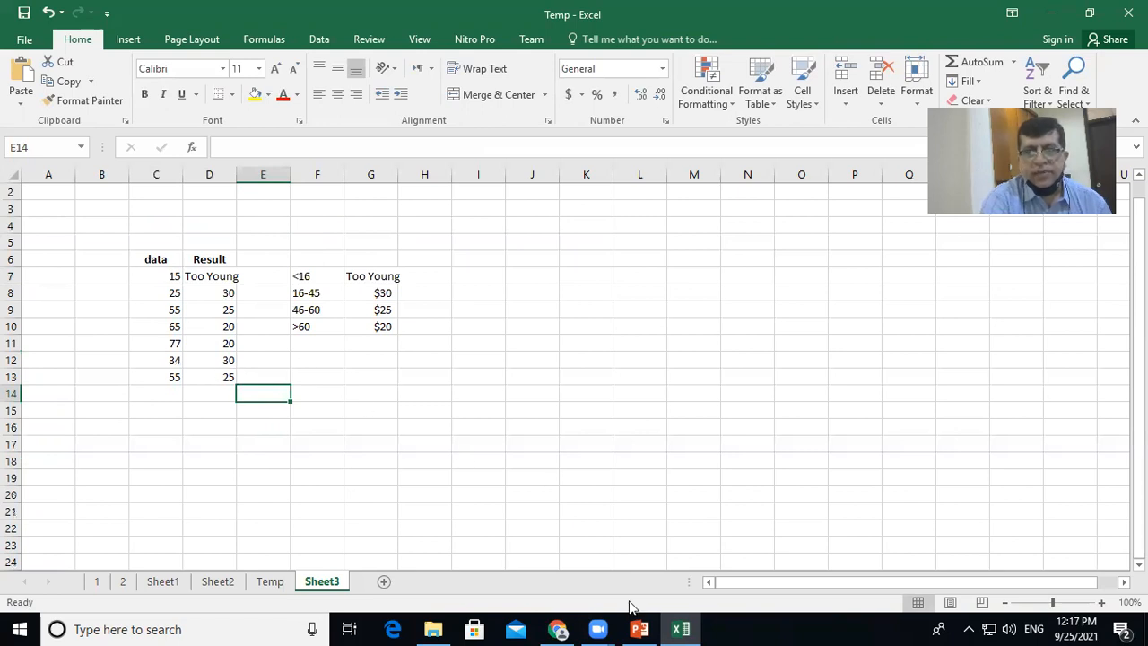
- Switch to PowerPoint, present from the Creating Nested IFs slide through Misc Features, and return to the Temp workbook in Excel
click(640, 629)
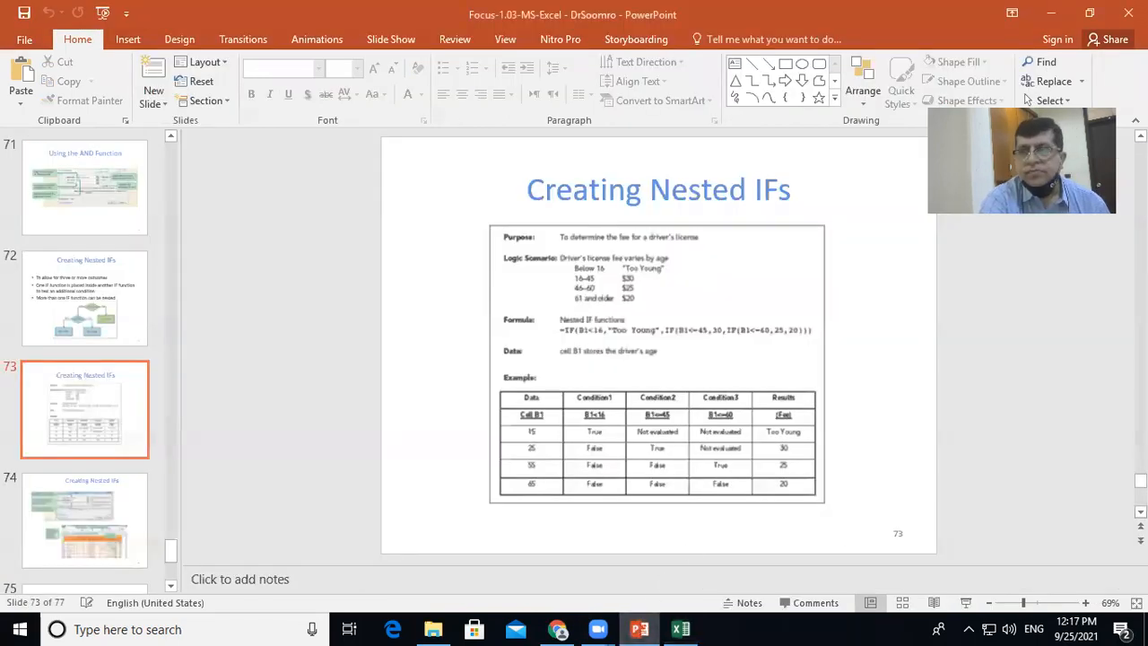
key(shift+F5)
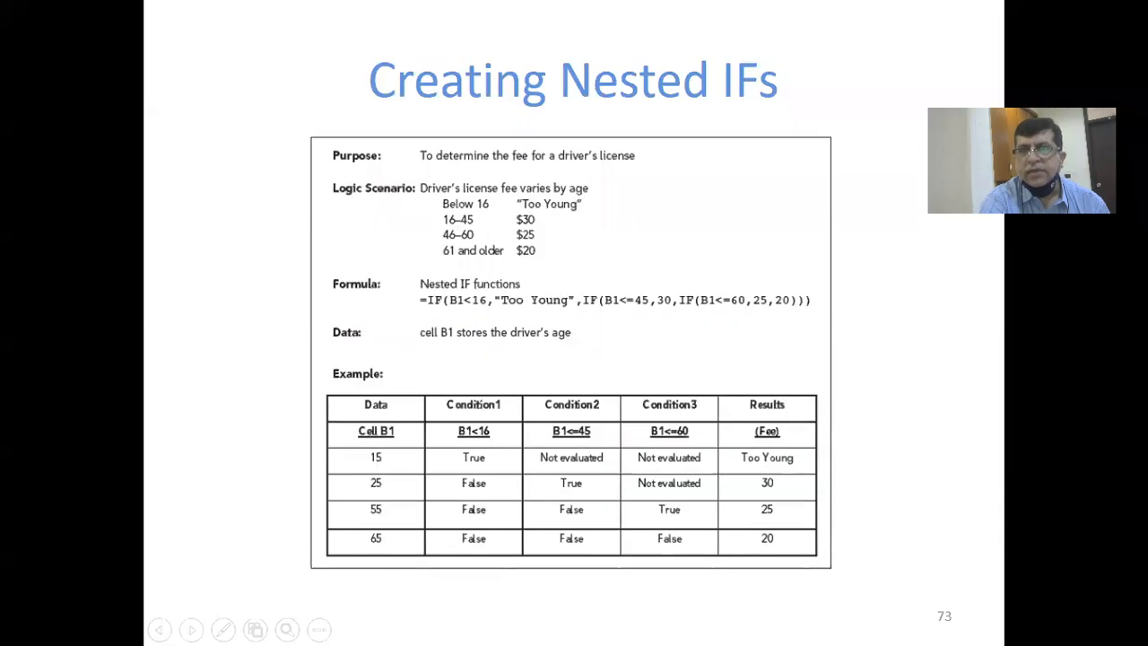
click(1117, 521)
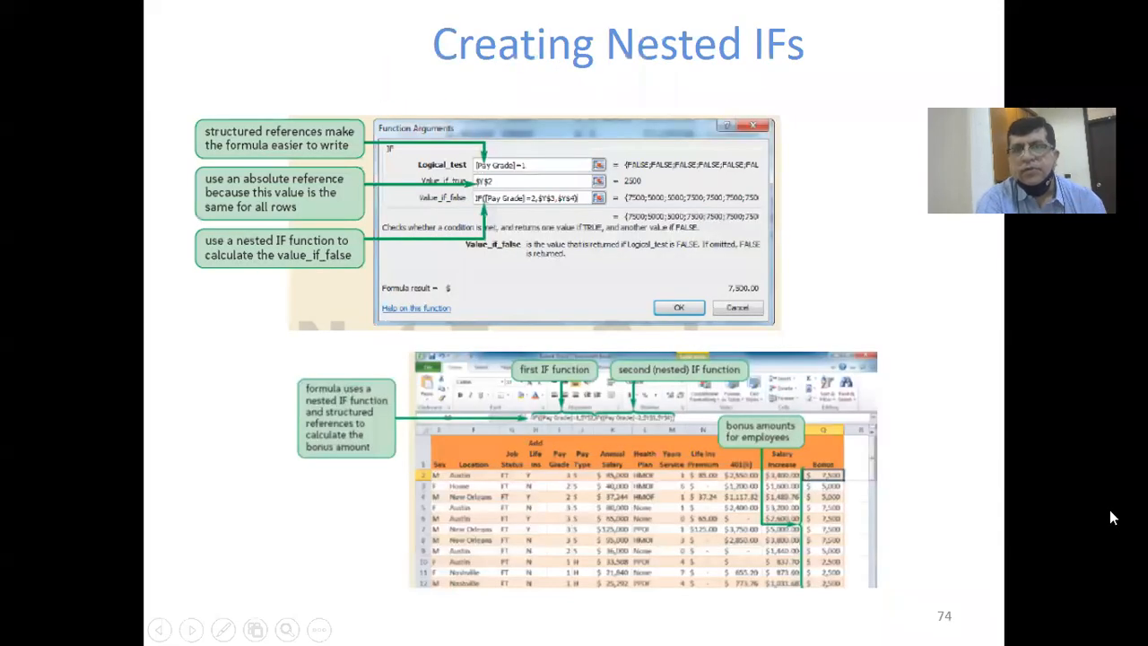
click(1111, 515)
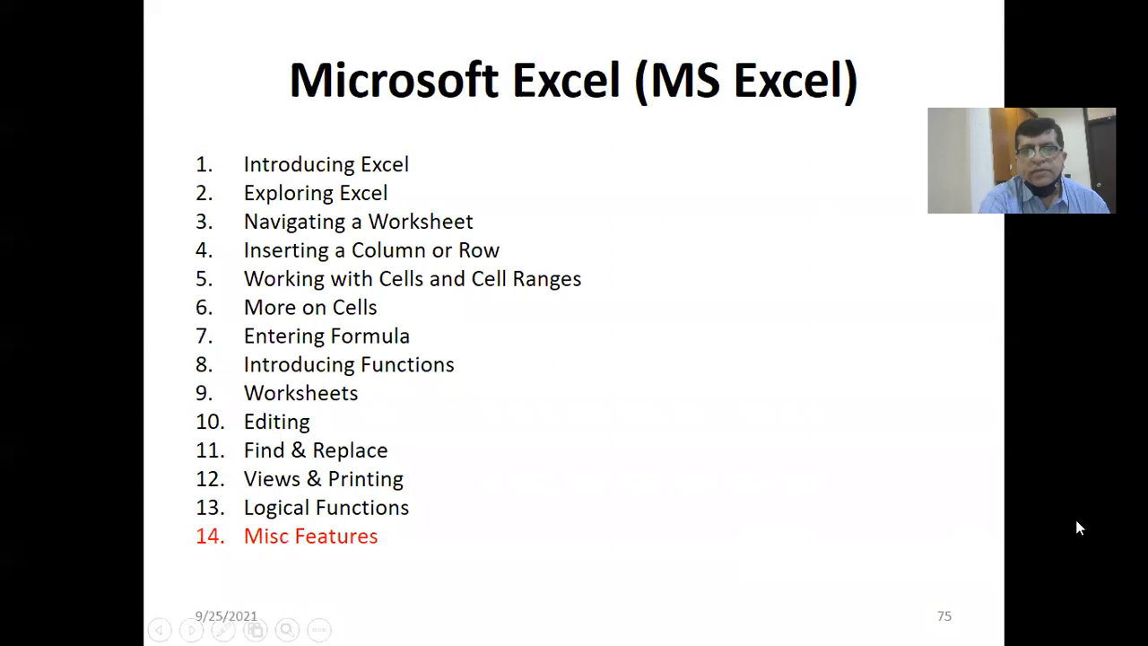
click(935, 542)
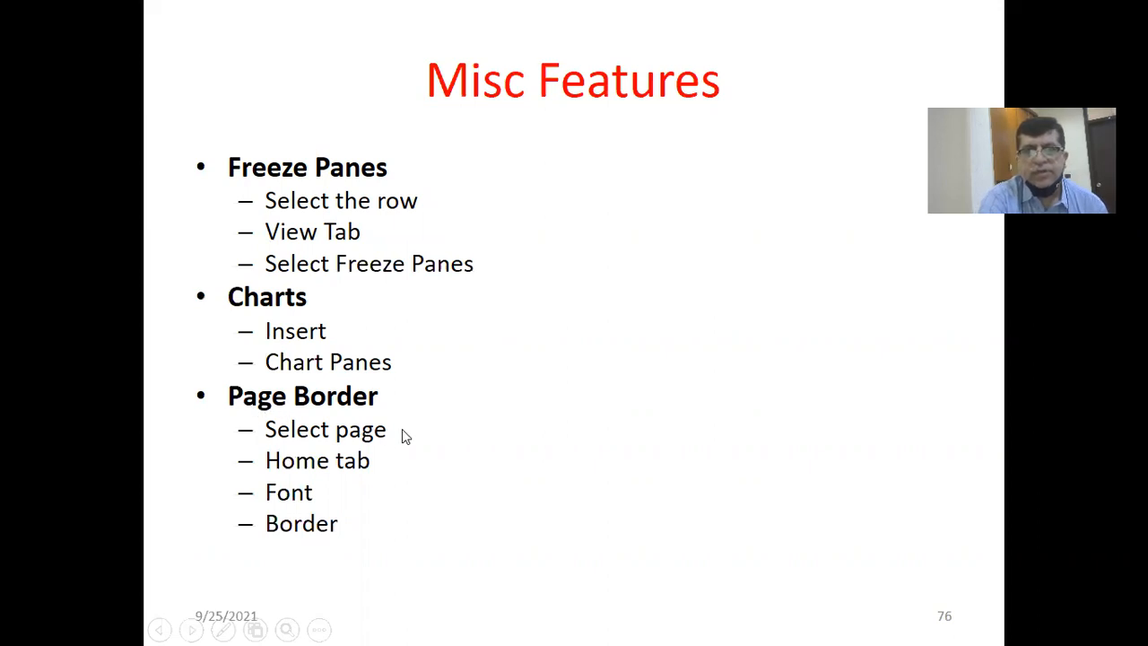
key(Escape)
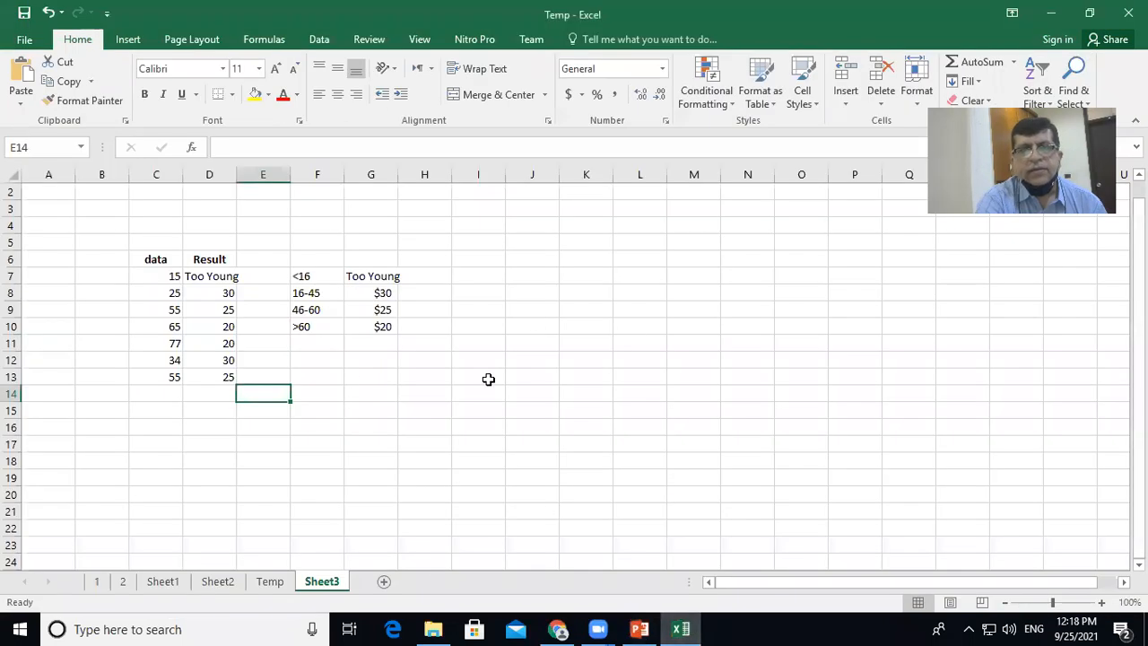
- Examine the print preview of Sheet3 and return to the worksheet
click(22, 41)
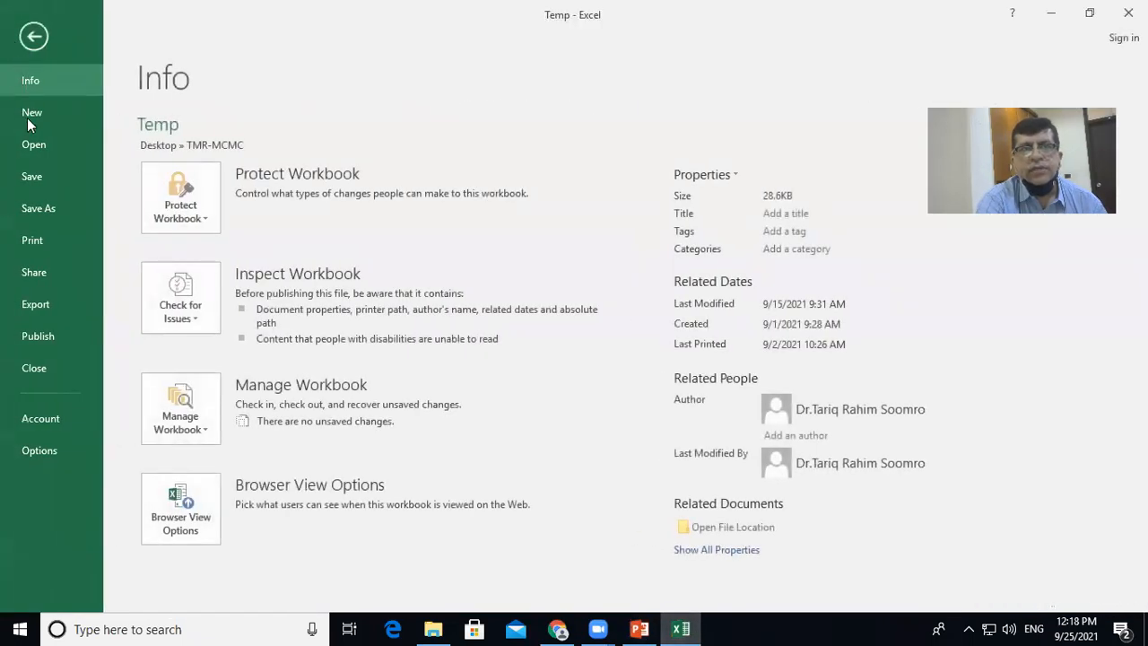
click(32, 240)
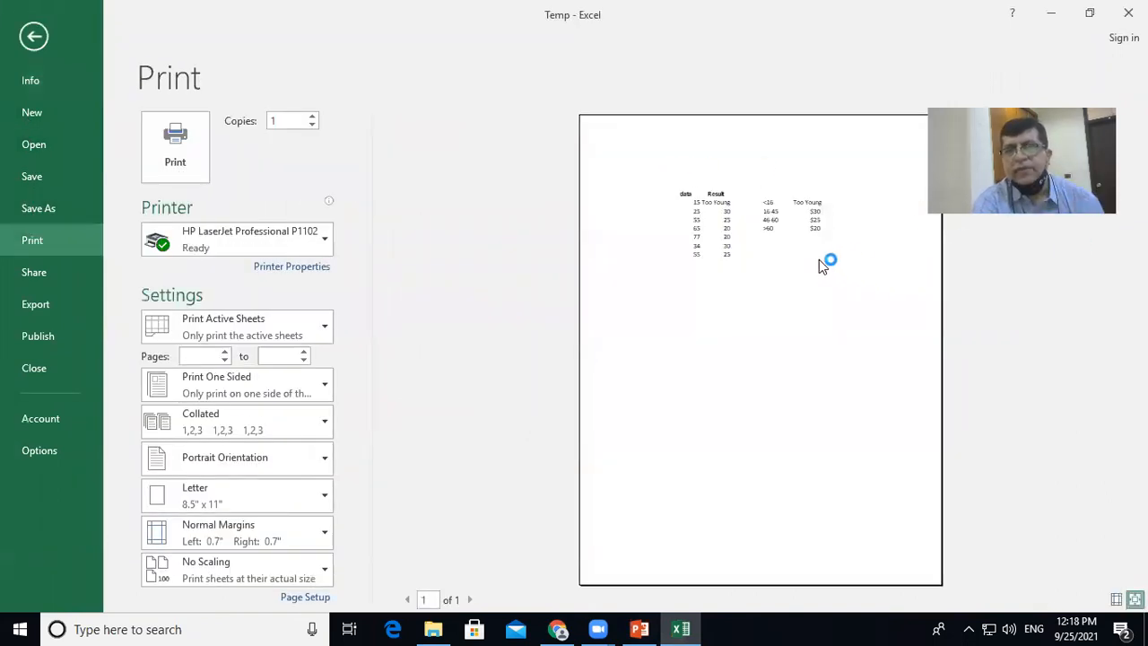
click(34, 36)
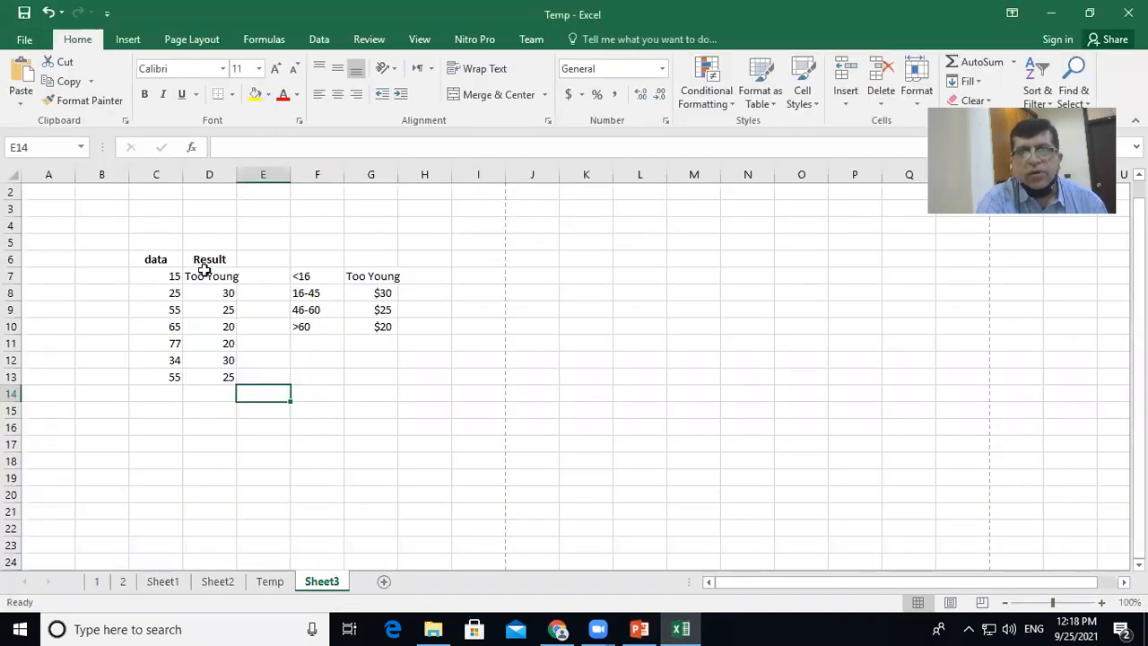
- Select the page area A2:I47 up to the page-break lines, and check the Page Border instructions in PowerPoint before returning to Excel
drag(42, 196, 431, 327)
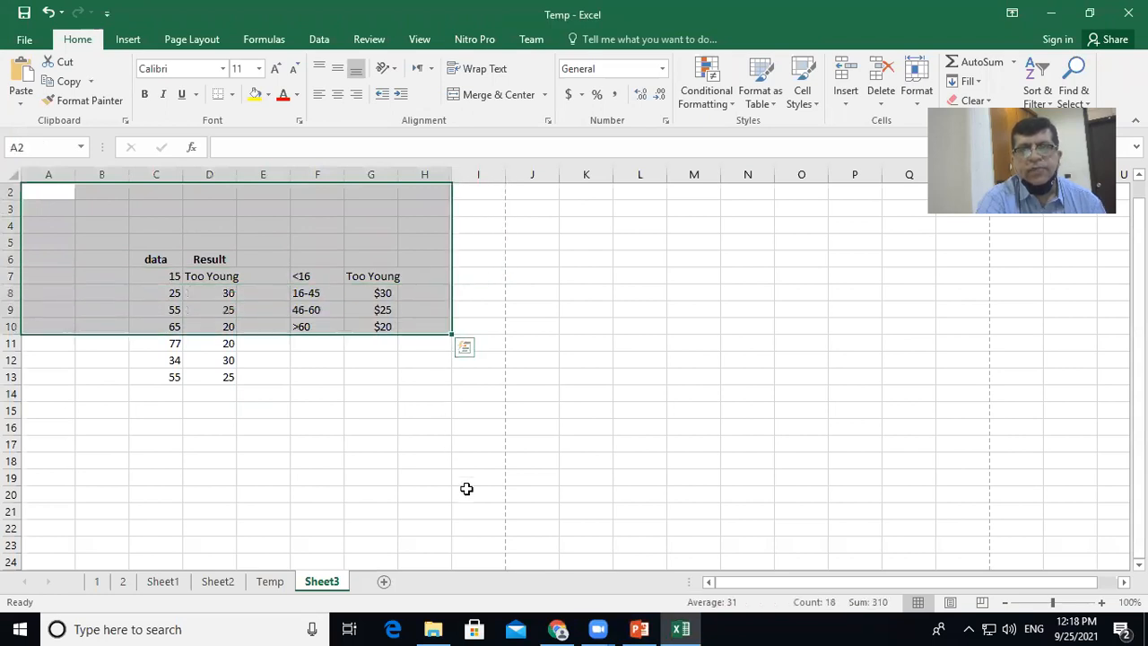
click(585, 358)
drag(49, 194, 482, 408)
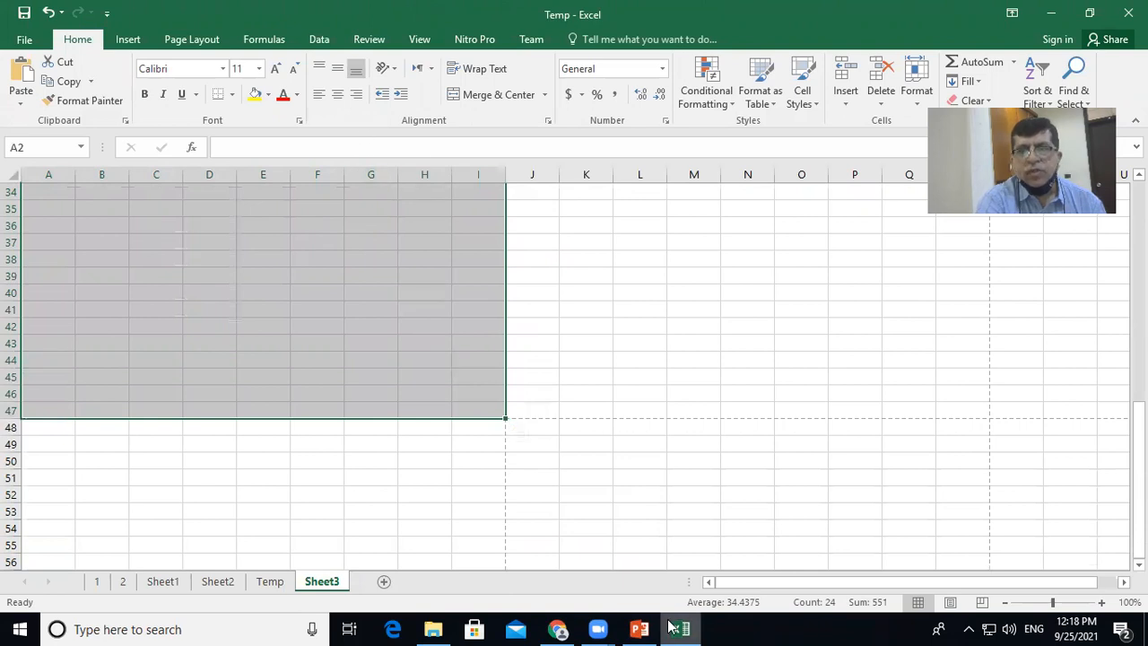
click(642, 628)
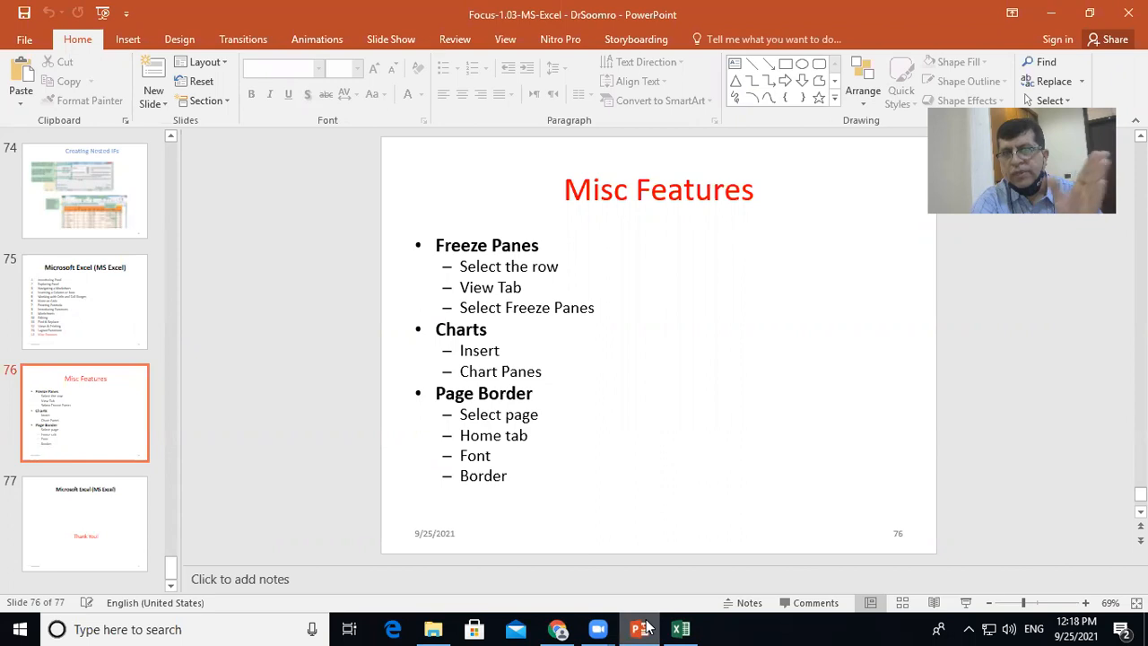
click(644, 628)
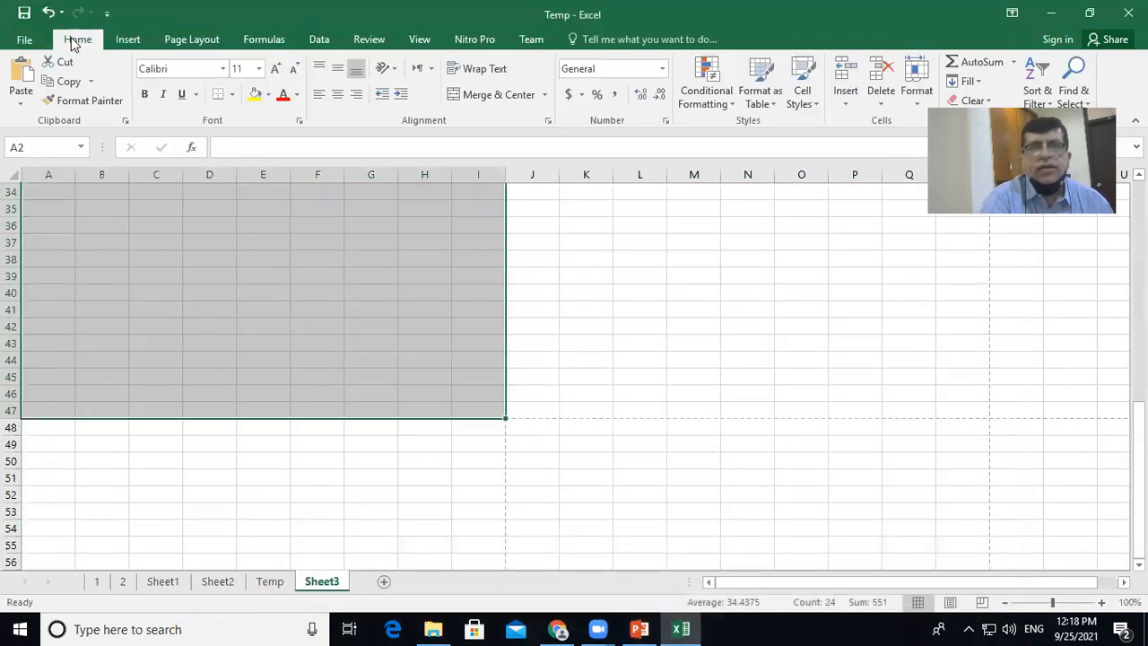
- In the cell border formatting for A2:I47, add top, bottom, left and right outer borders
click(299, 121)
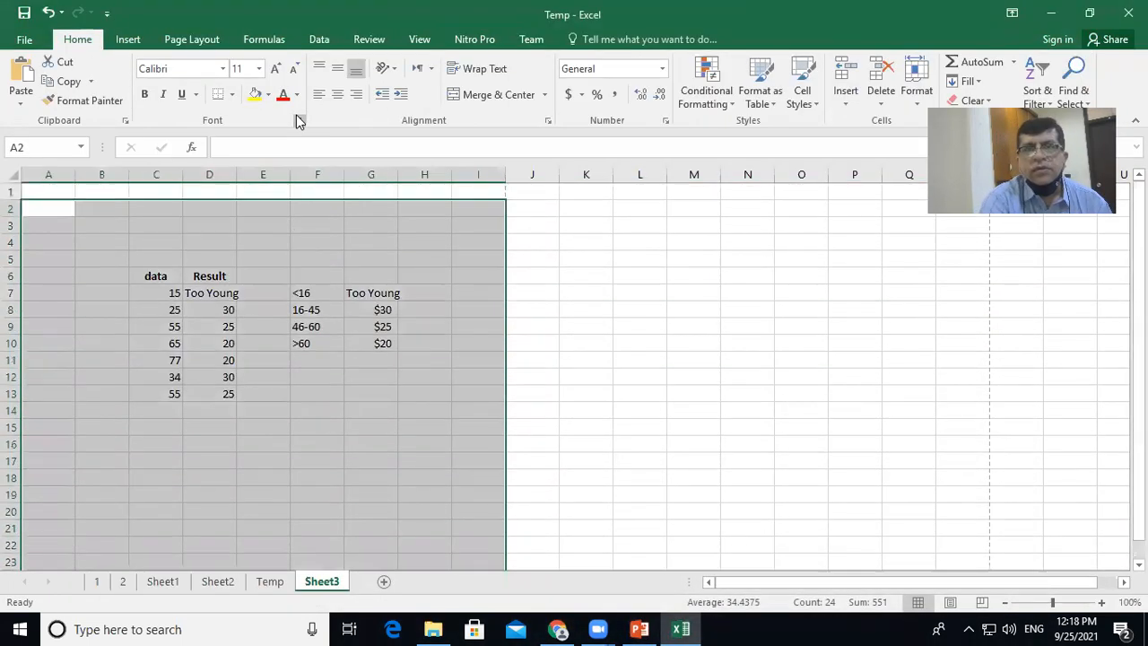
click(741, 173)
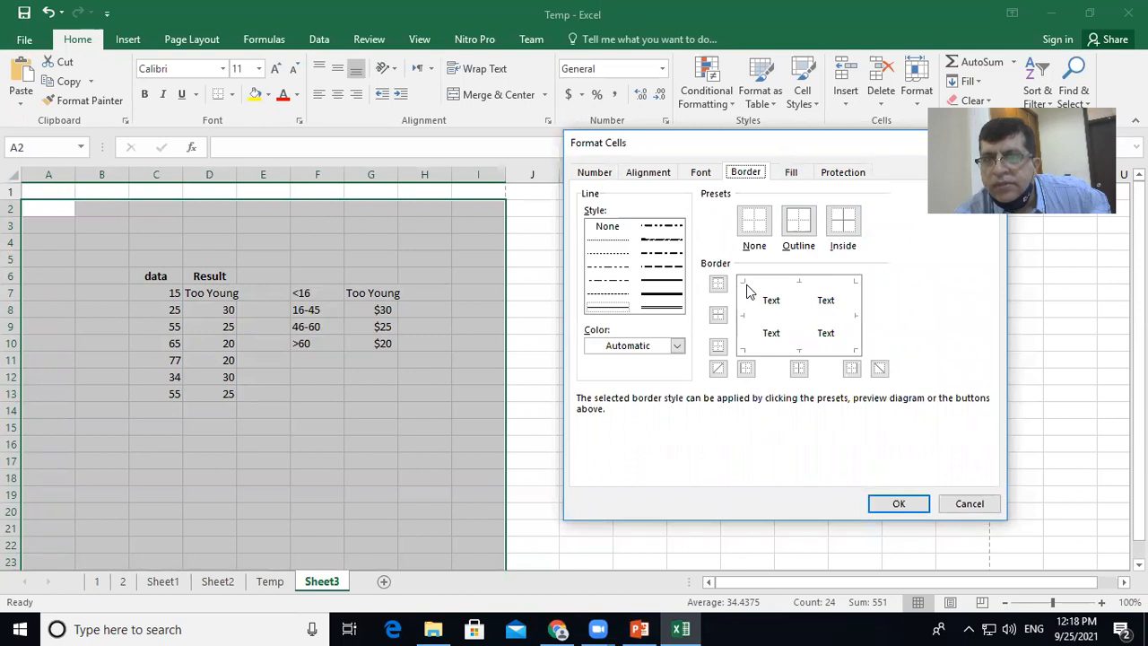
click(719, 285)
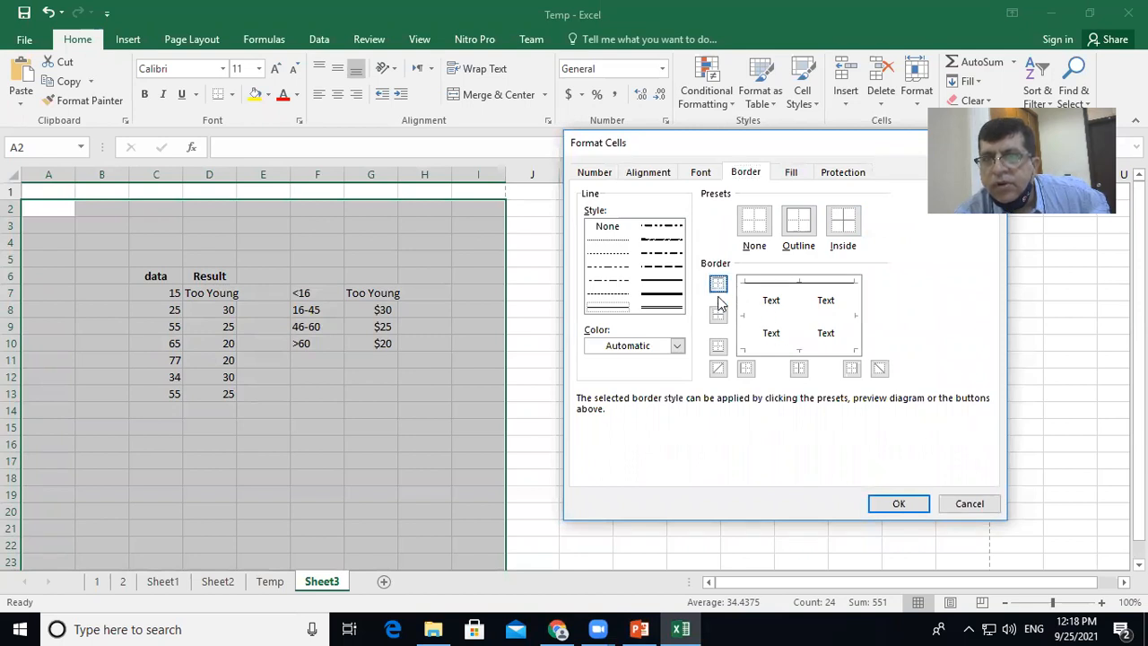
click(719, 348)
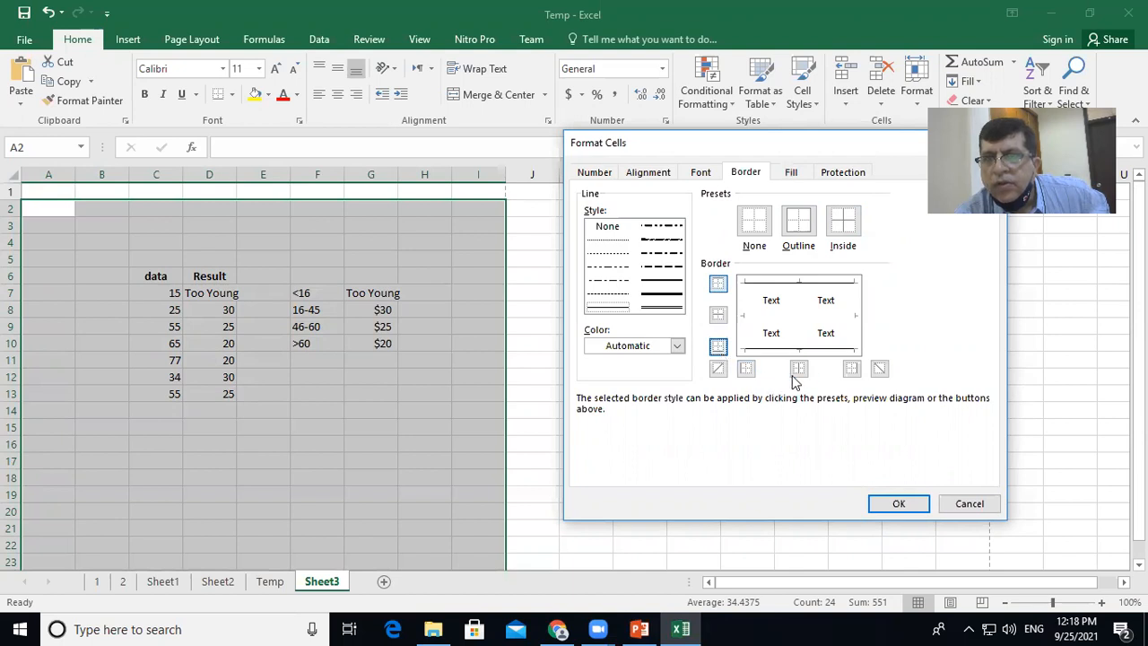
click(747, 368)
click(852, 368)
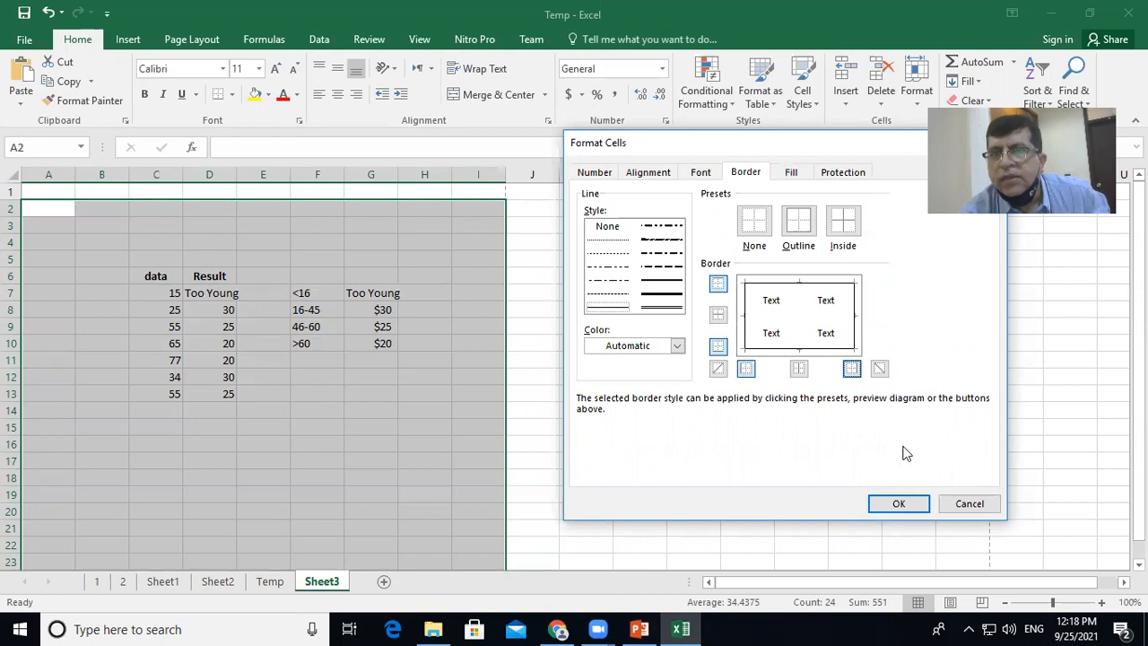
- Choose the thick solid line style and apply the border formatting
click(661, 267)
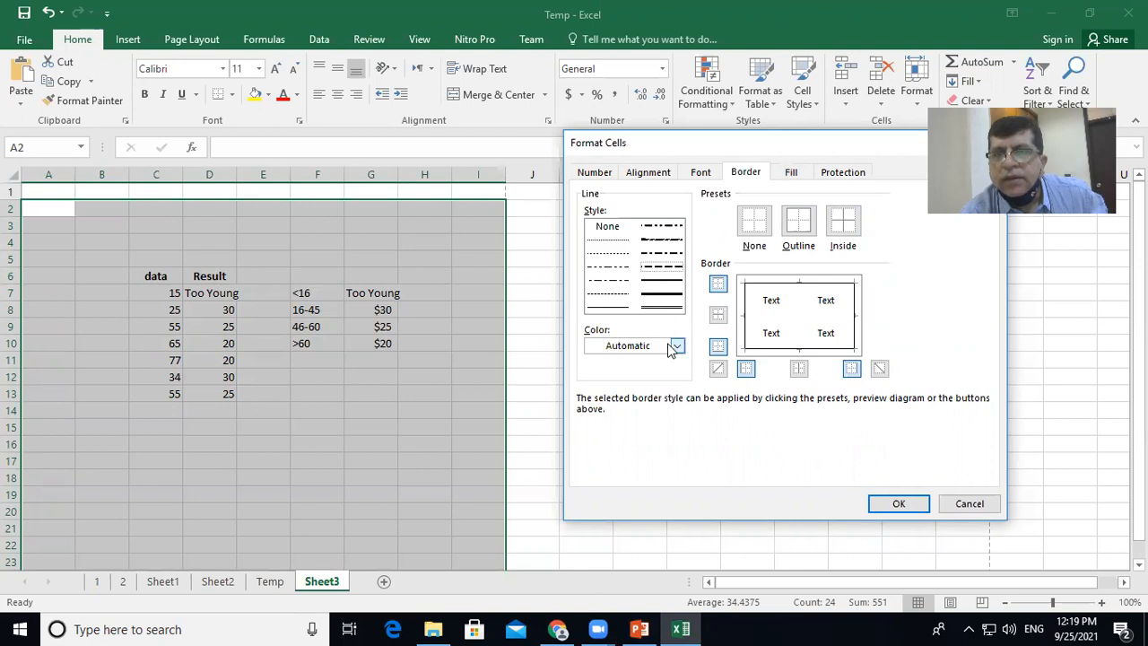
click(659, 295)
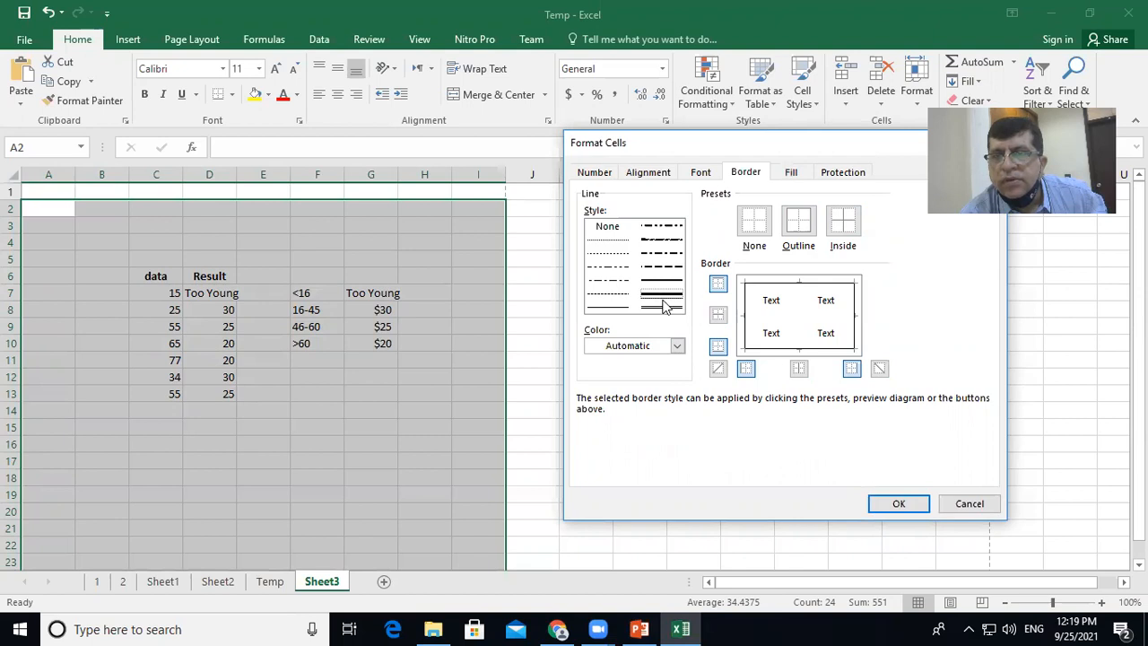
click(901, 504)
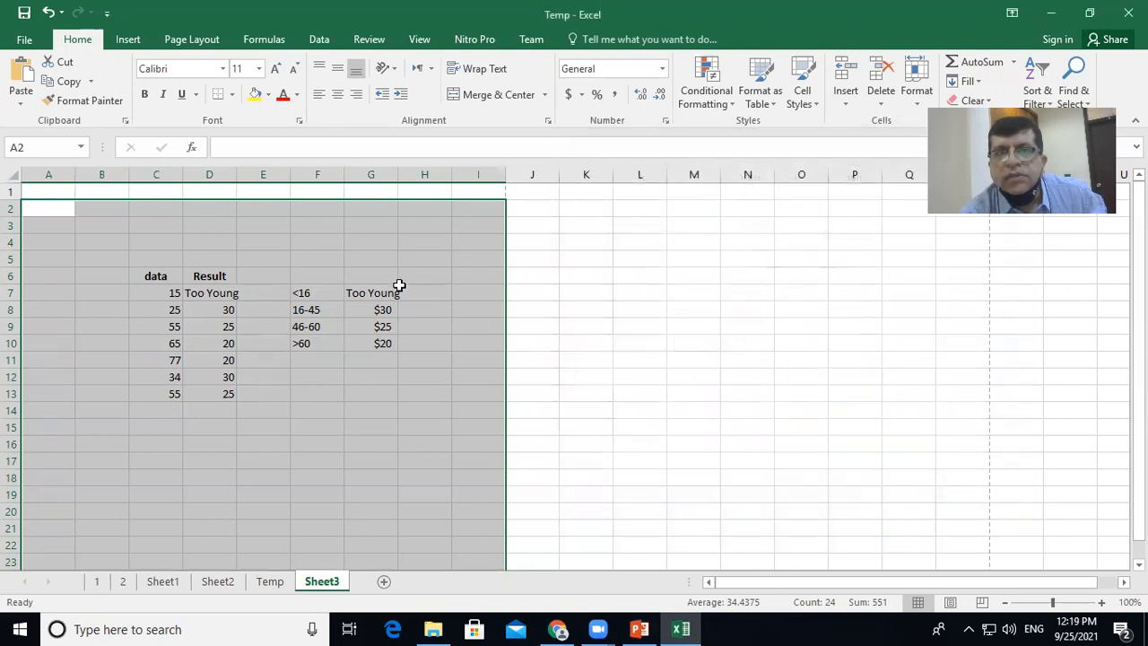
- Examine the new page border in the print preview of Sheet3 and return to the worksheet
click(25, 39)
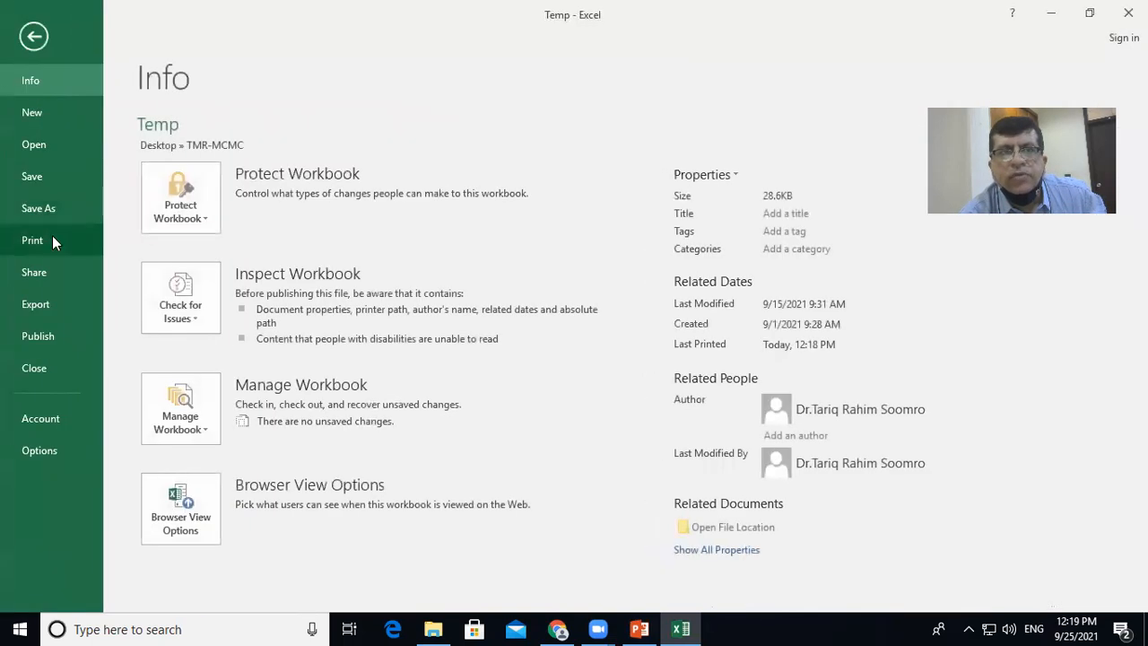
click(52, 239)
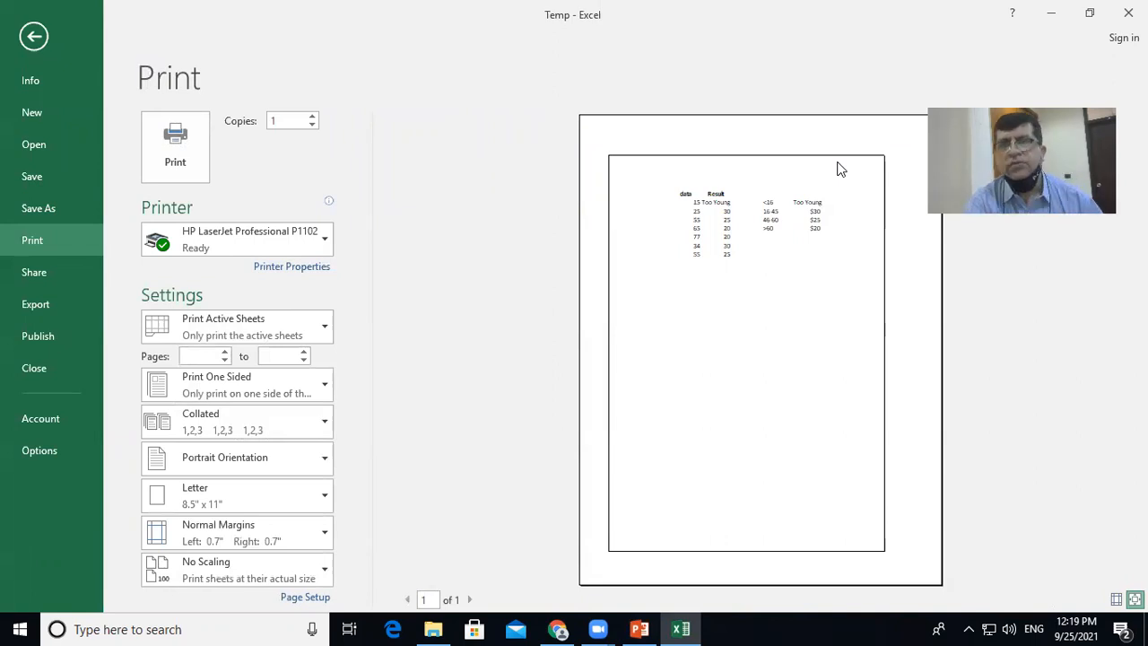
key(Escape)
click(428, 258)
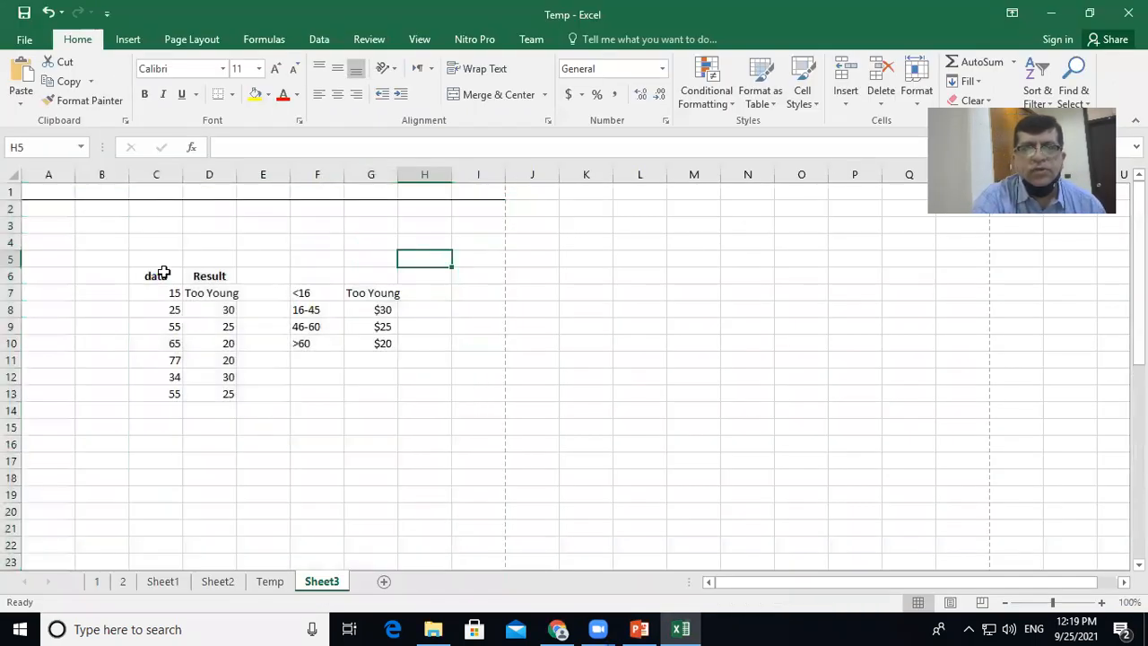
- Apply all borders to the fee table F7:G10 and autofit column G to its contents
drag(157, 274, 221, 278)
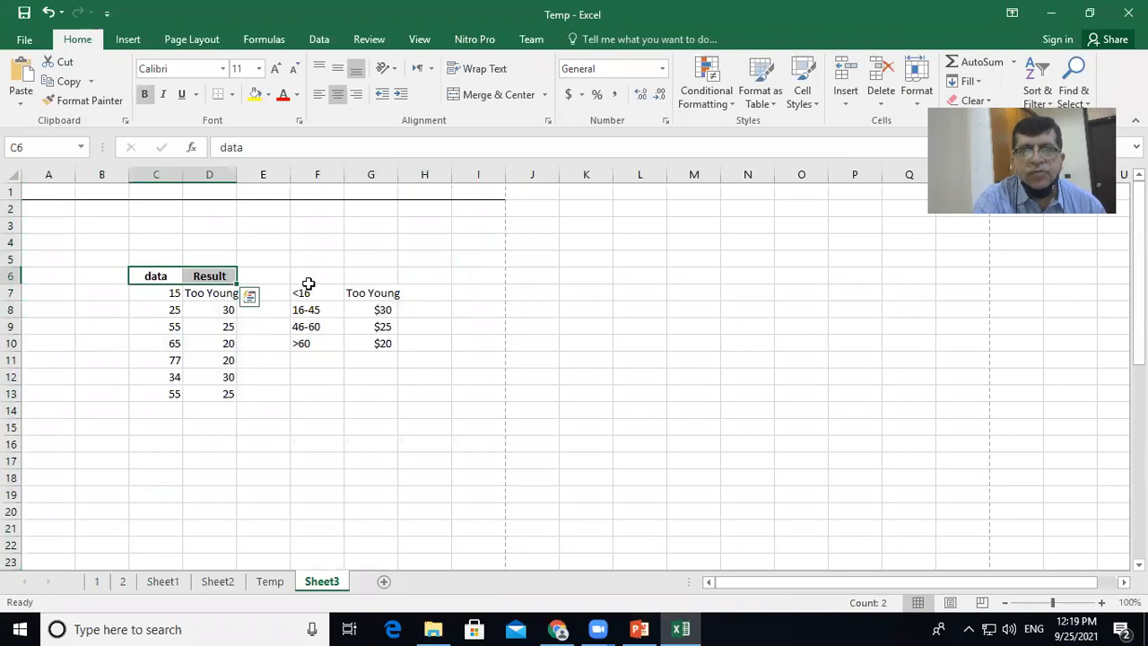
drag(305, 287, 383, 343)
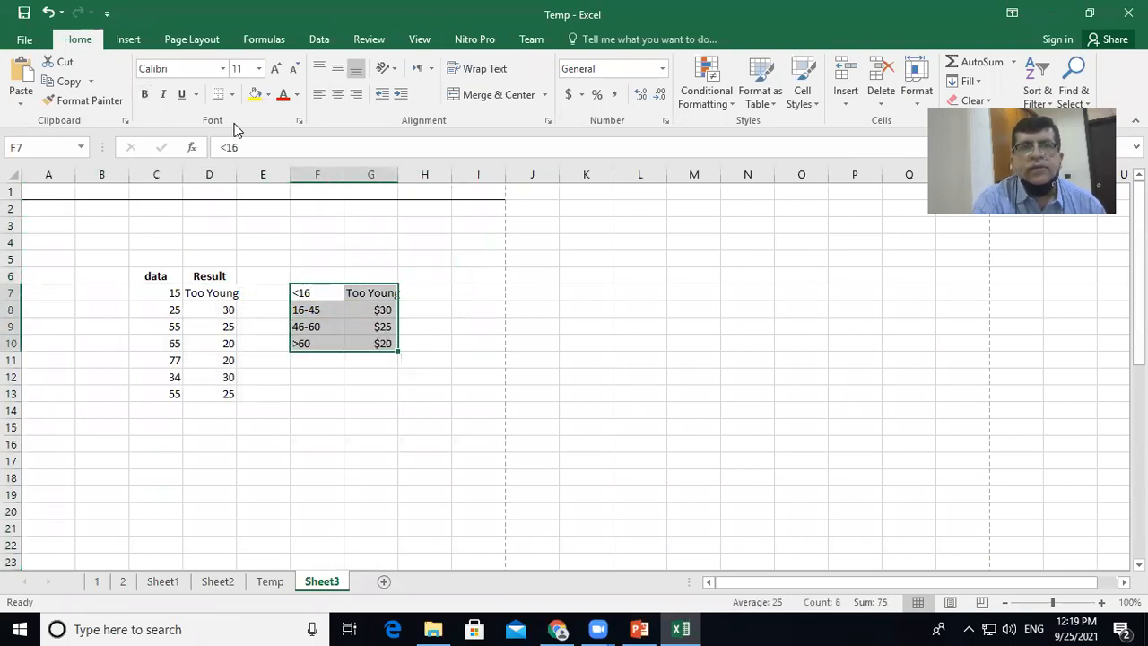
click(299, 122)
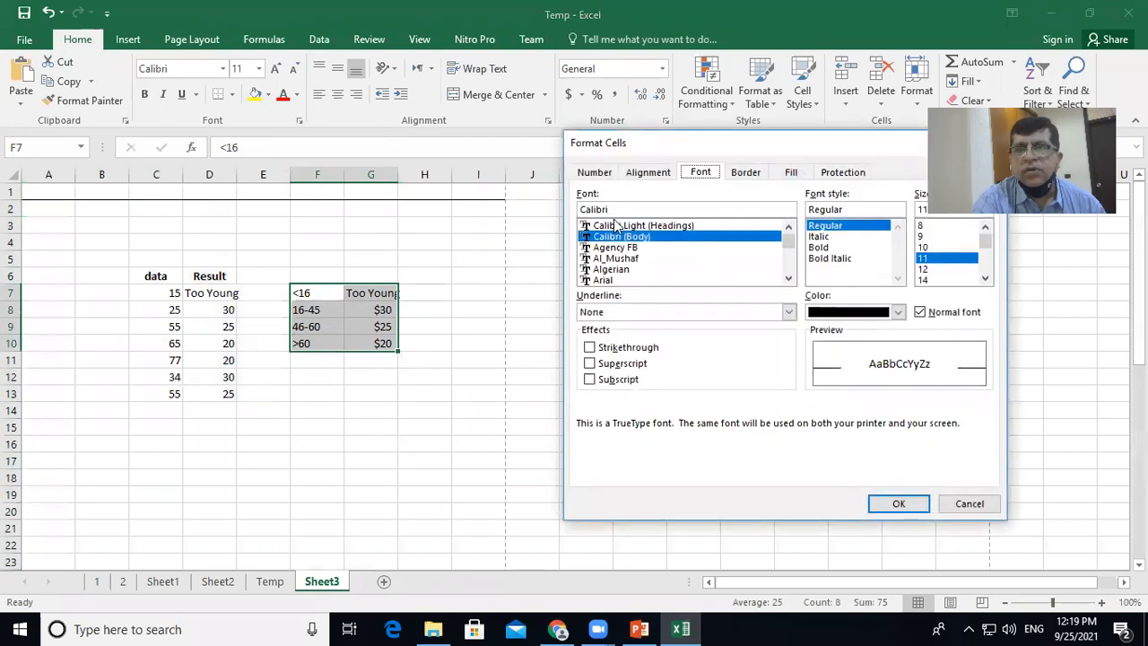
click(967, 502)
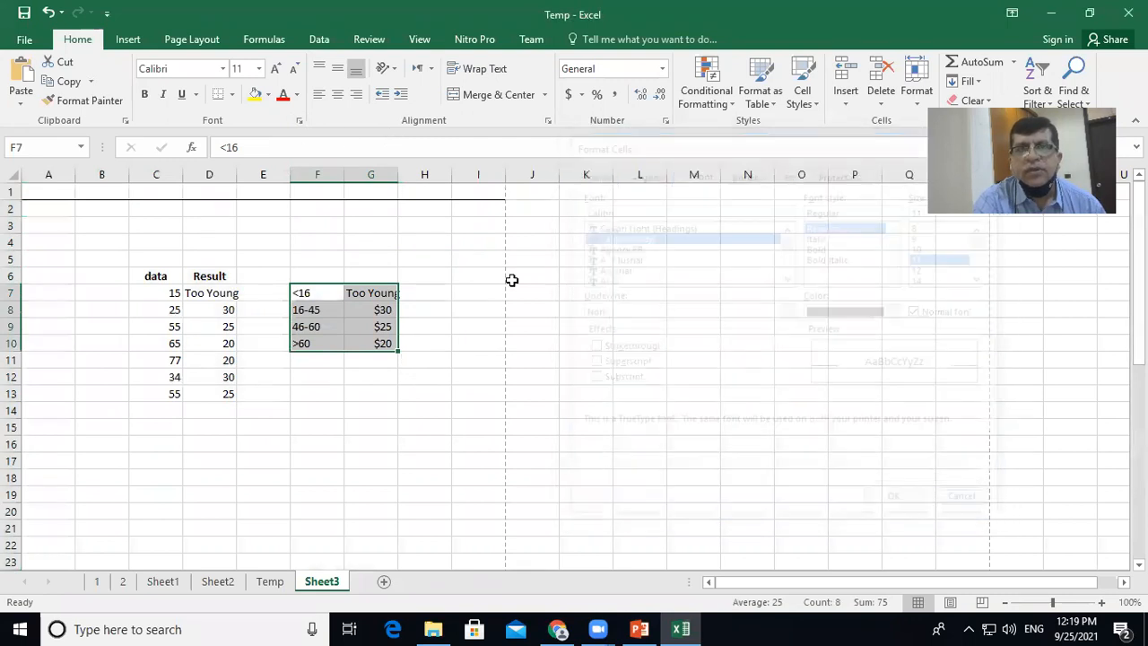
click(232, 95)
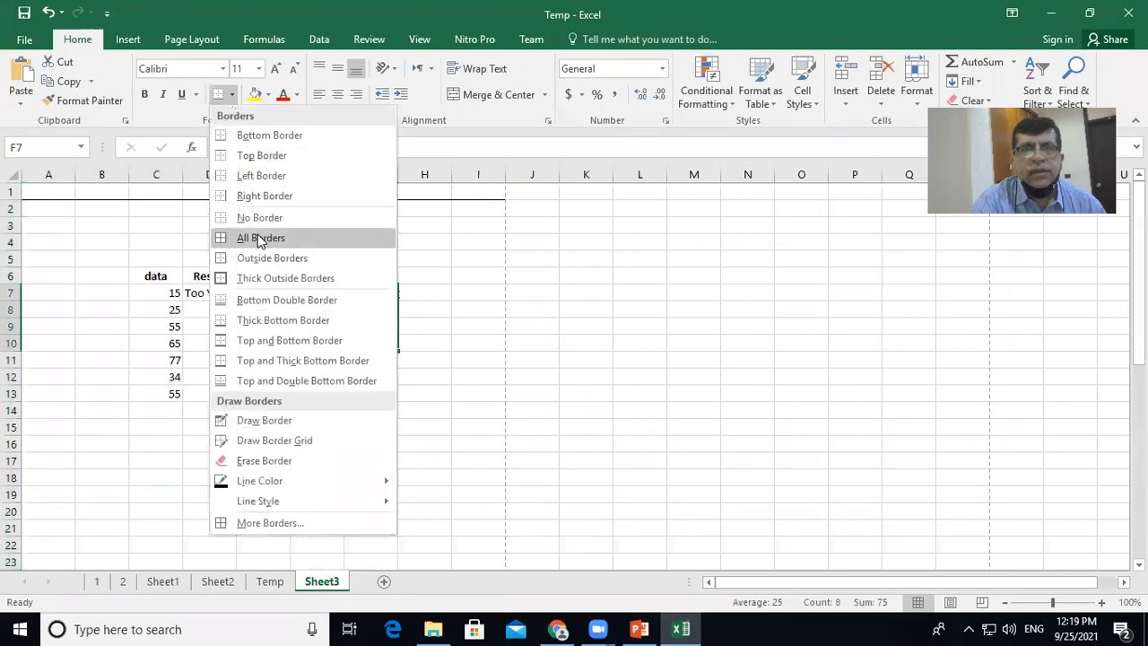
click(258, 239)
click(316, 375)
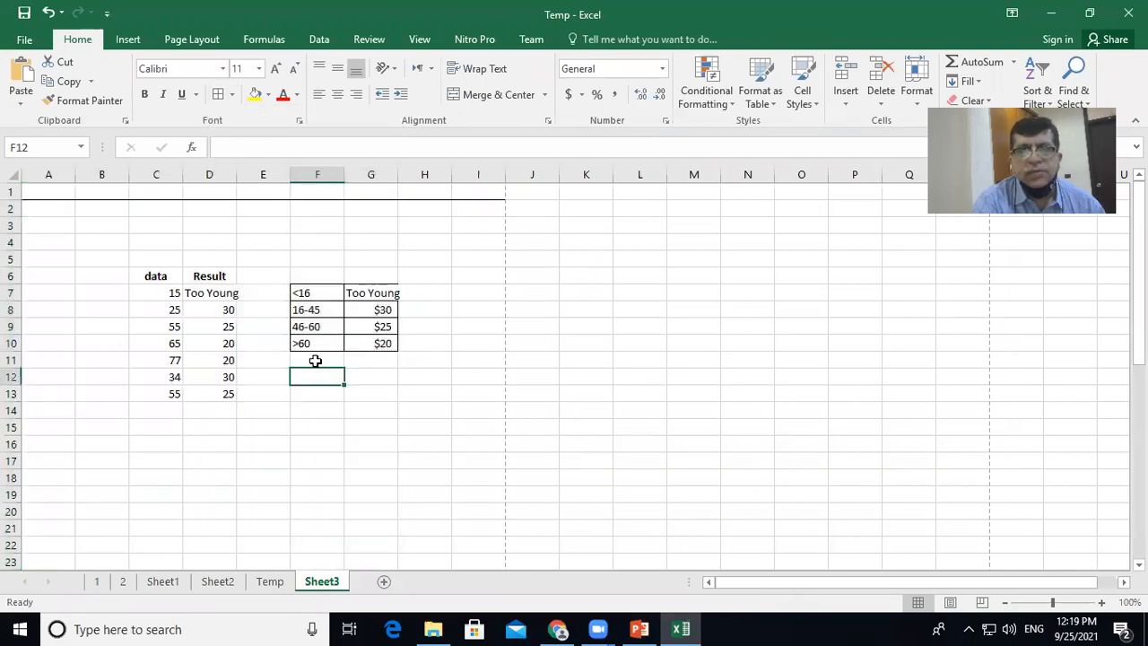
double_click(395, 174)
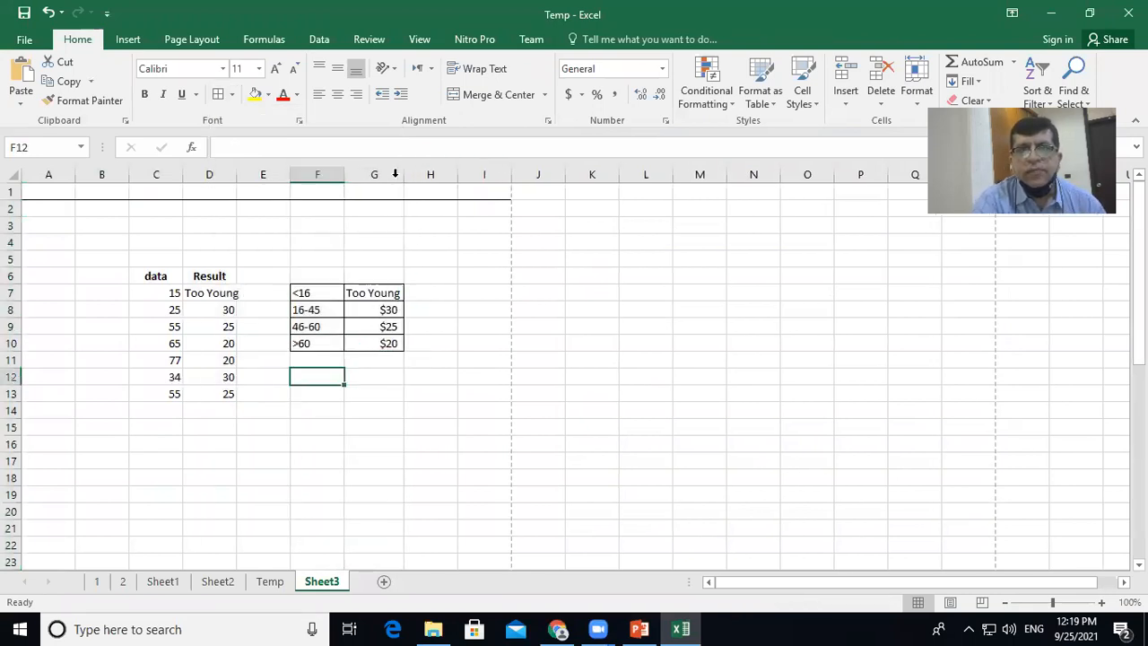
drag(315, 293, 388, 342)
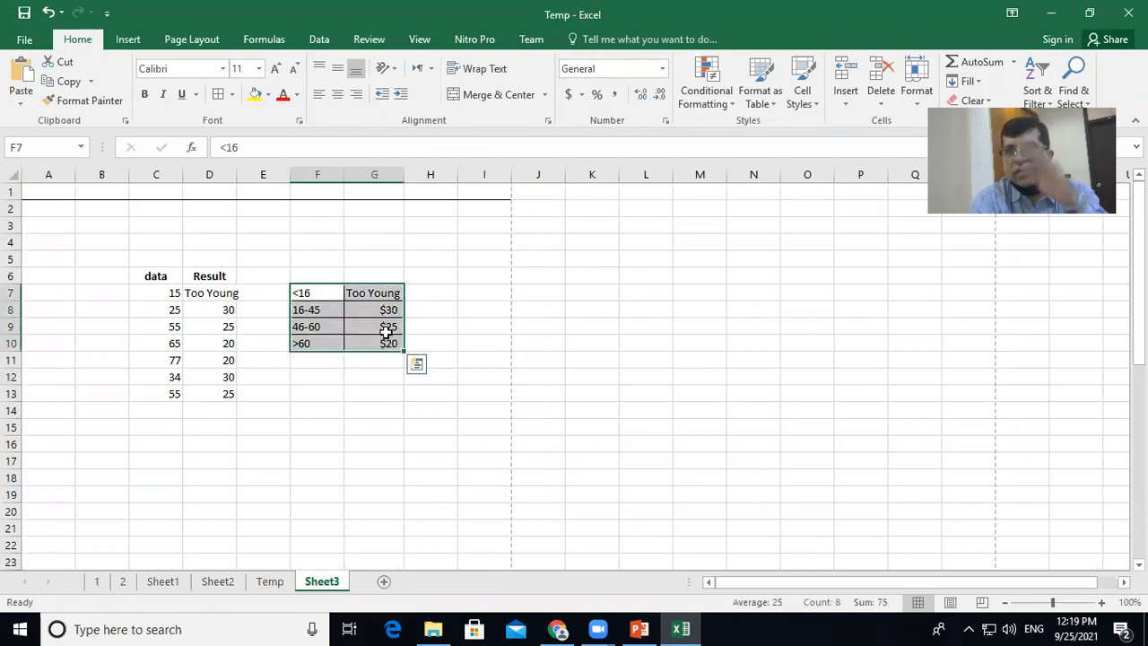
- Add outside borders to the data and Result table C6:D13 and autofit column D
drag(148, 276, 231, 395)
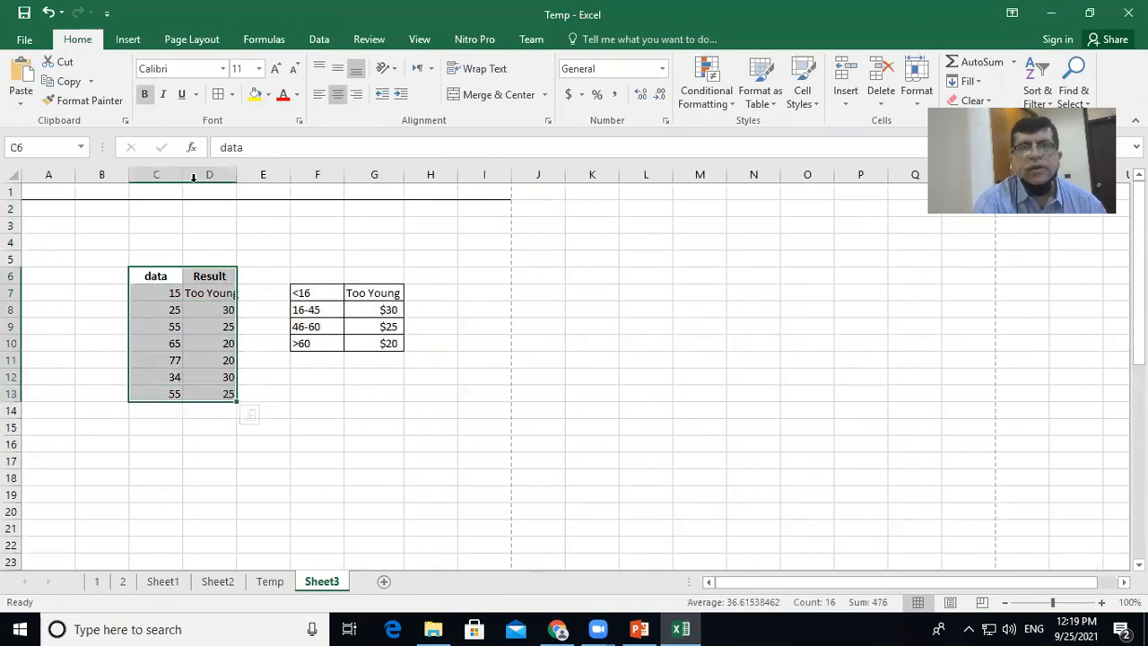
click(232, 94)
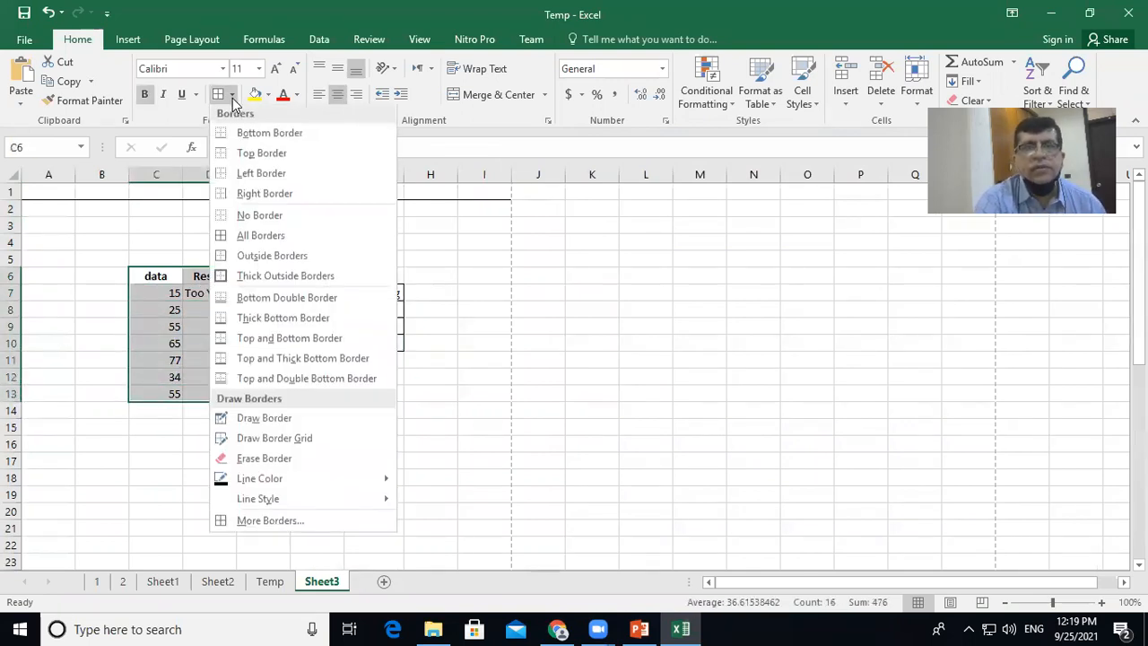
click(251, 259)
click(247, 393)
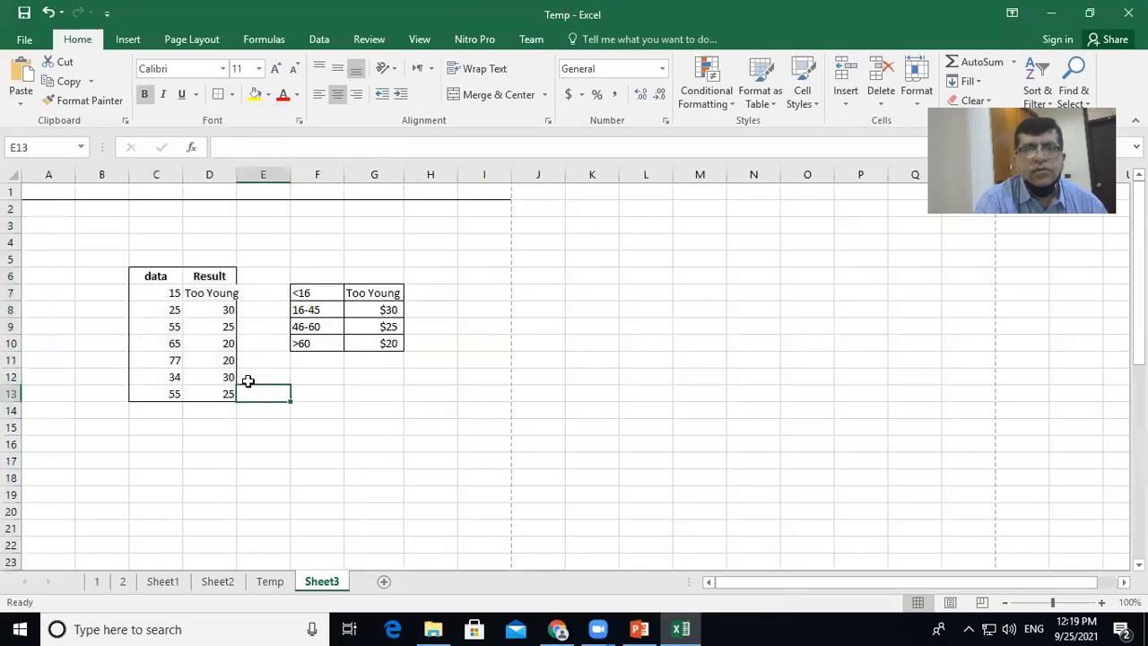
double_click(236, 174)
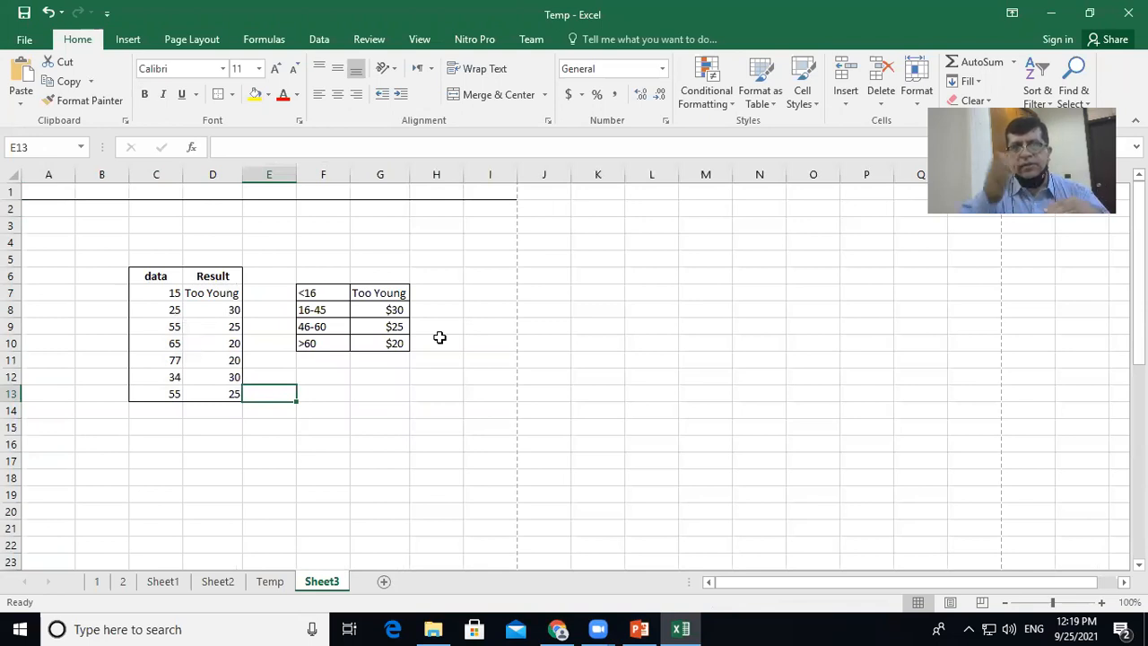
- Add an inside vertical border between the data and Result columns of C6:D13, and switch to the PowerPoint presentation
drag(149, 280, 226, 395)
click(301, 121)
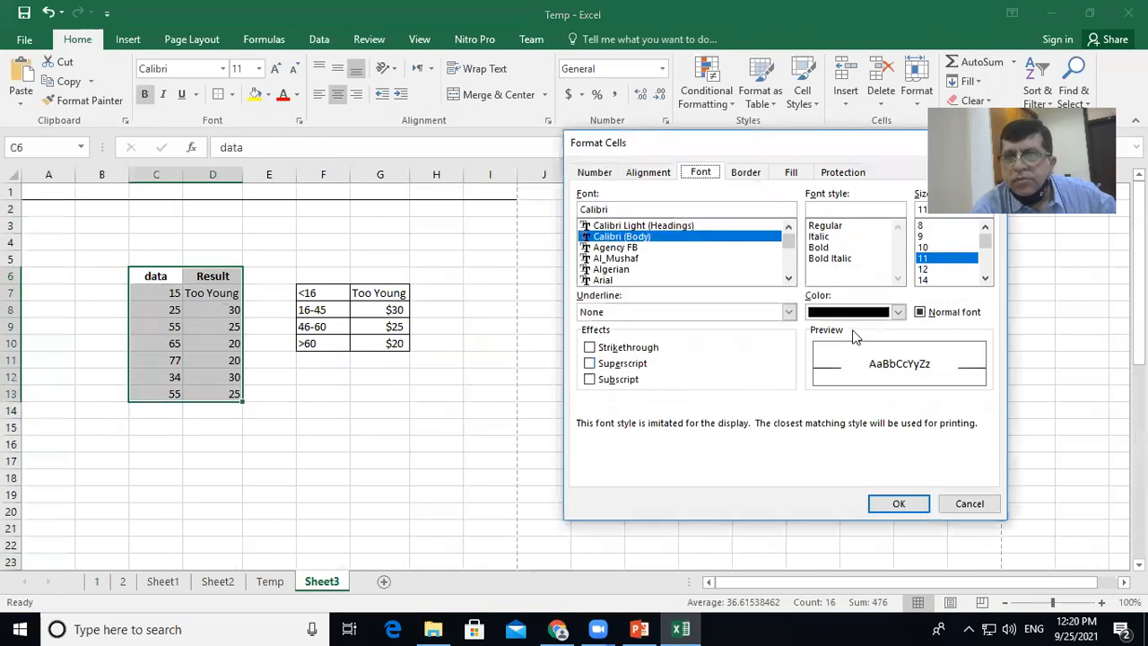
click(747, 174)
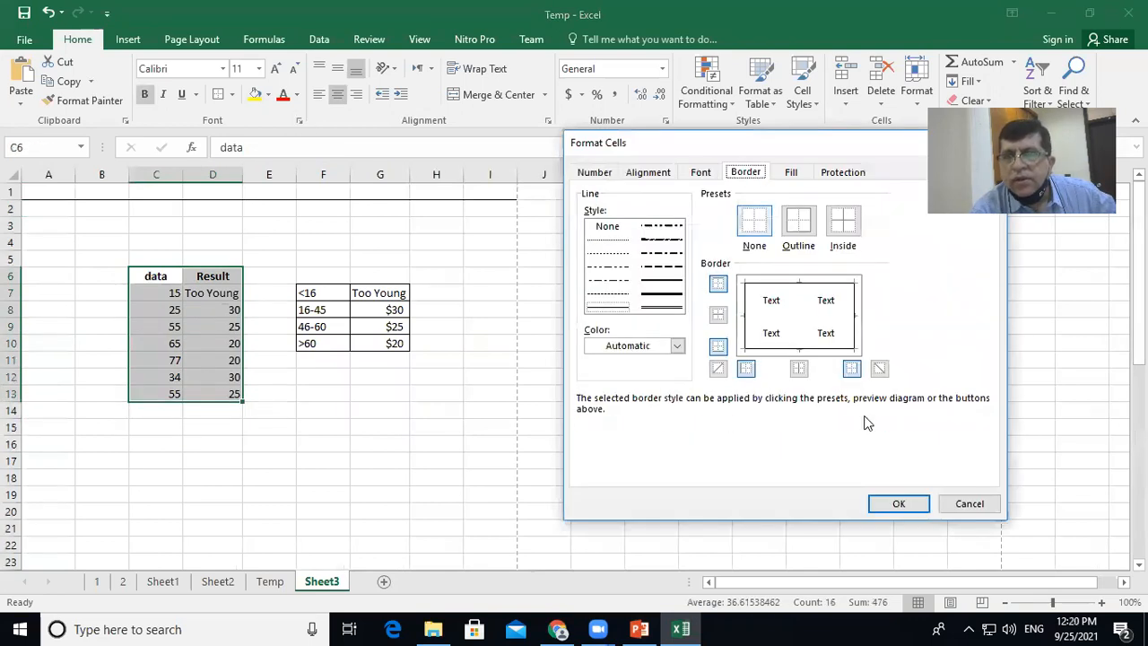
click(800, 368)
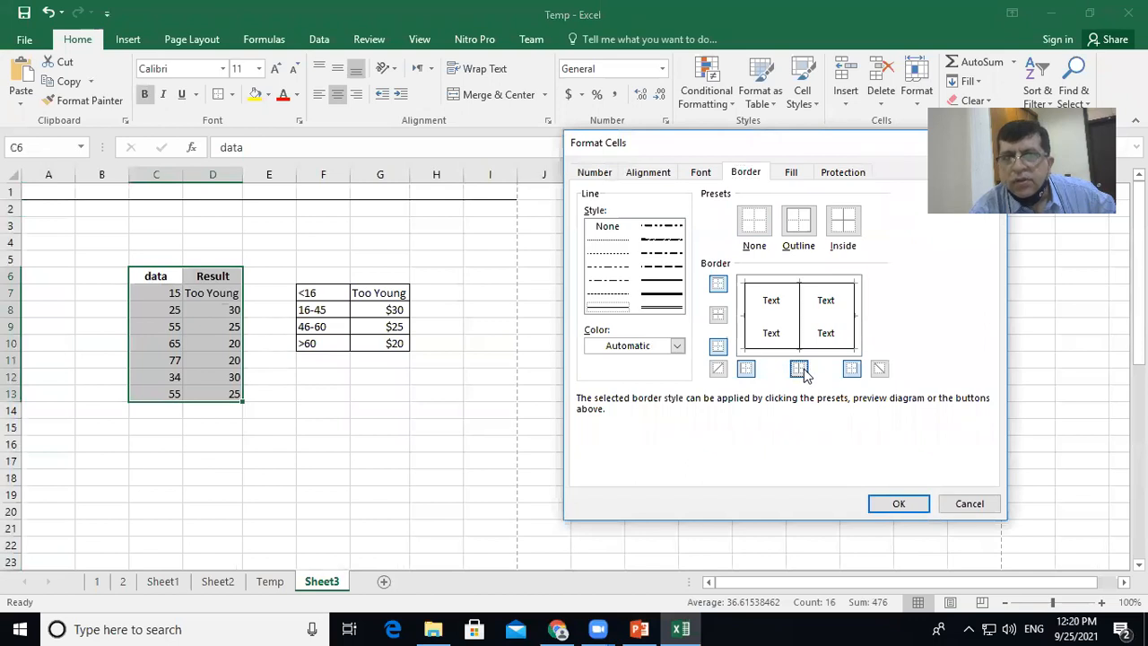
click(898, 504)
click(328, 457)
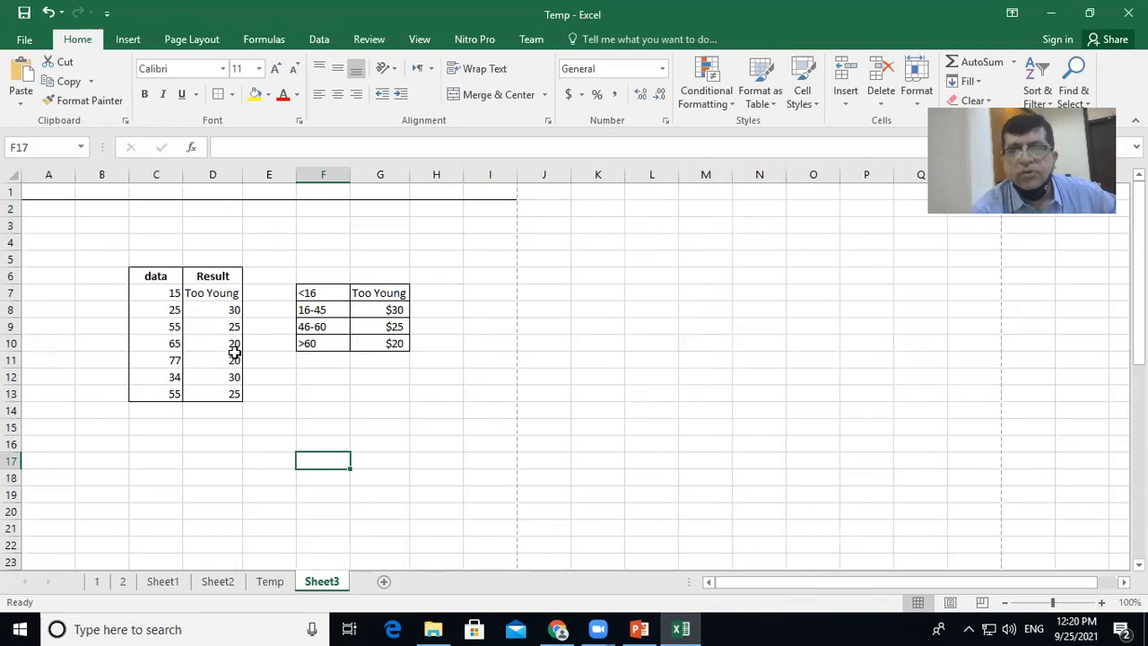
click(646, 628)
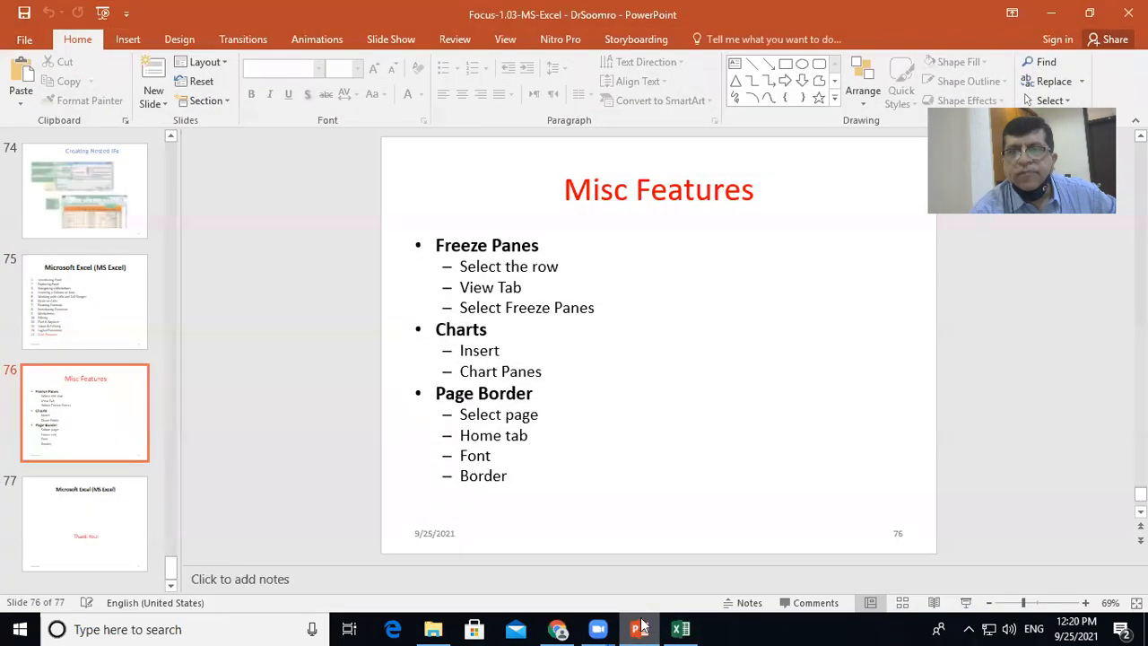